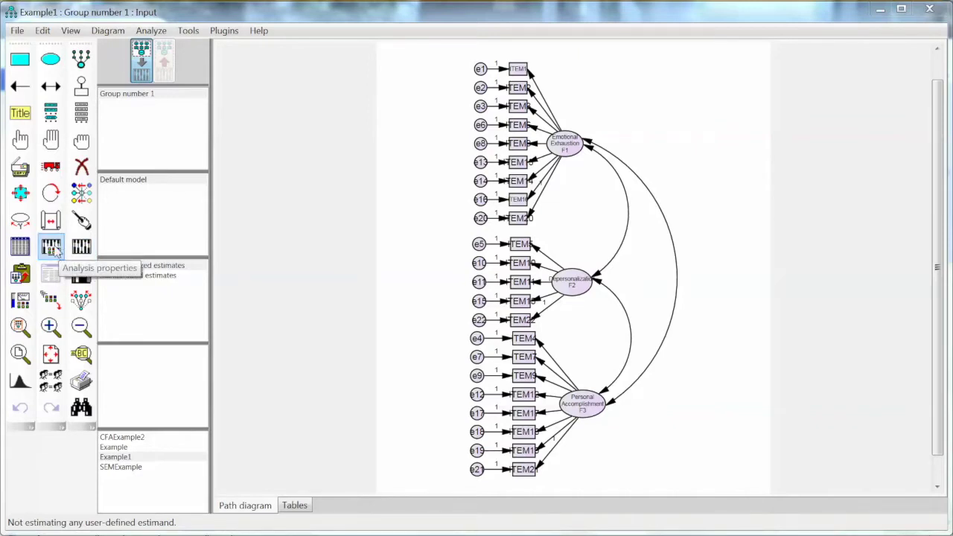
- Review the estimation and output settings in the analysis properties, leaving the options as they are
click(56, 251)
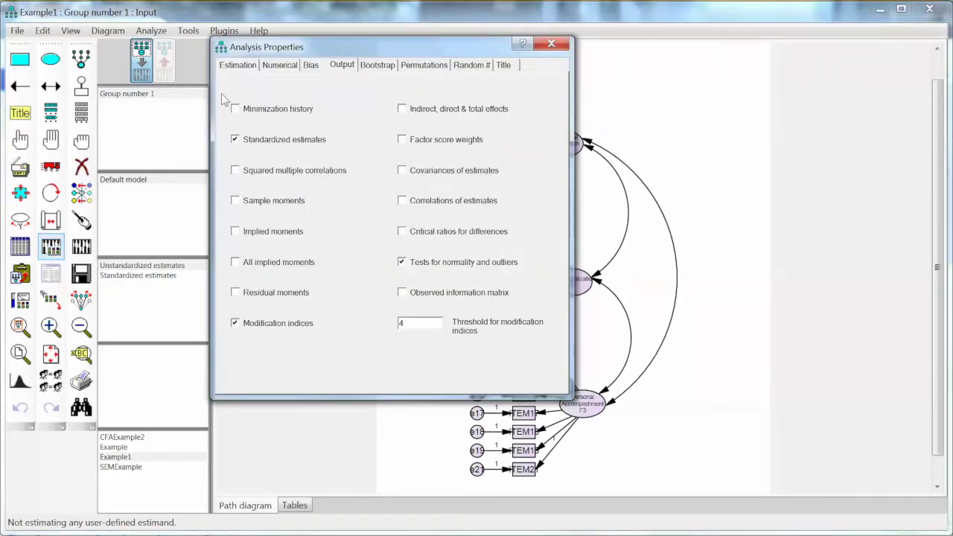
click(238, 66)
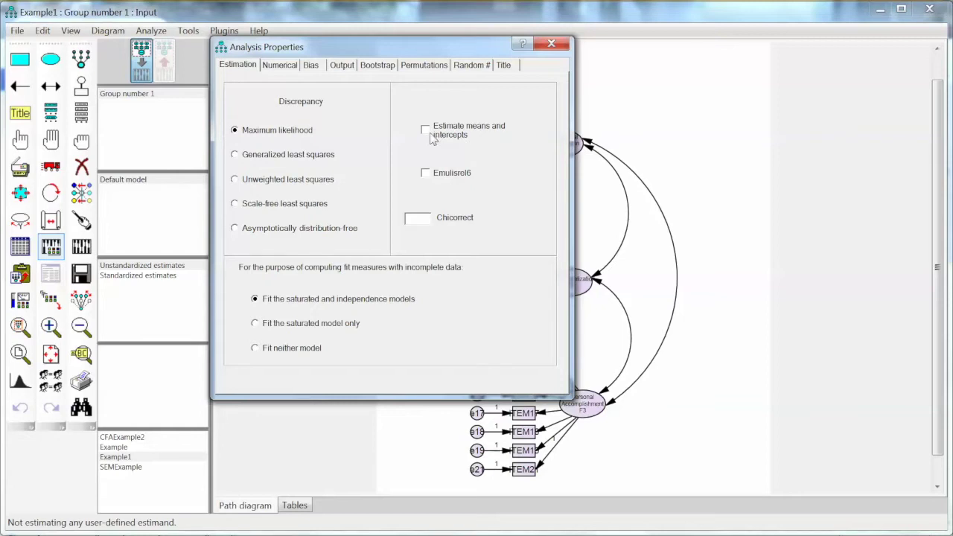
click(342, 65)
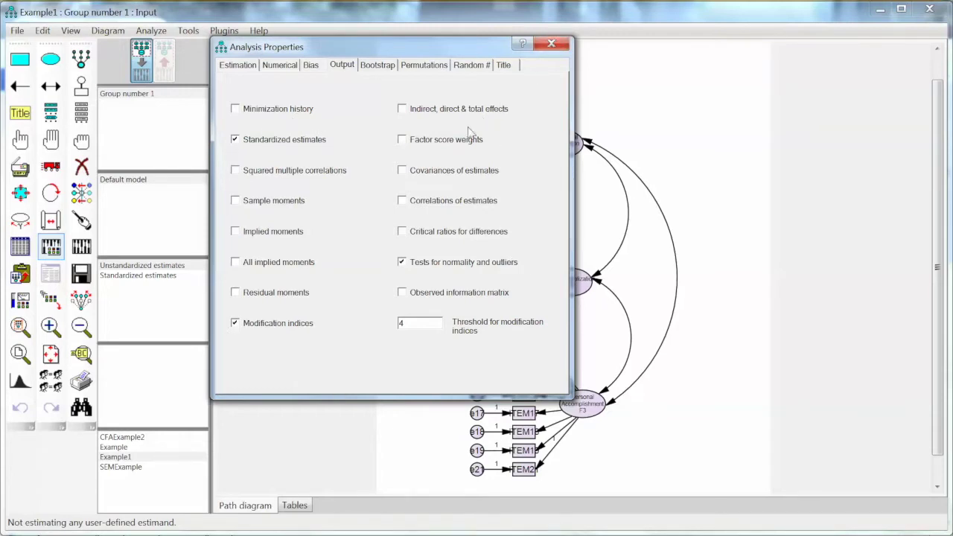
click(551, 44)
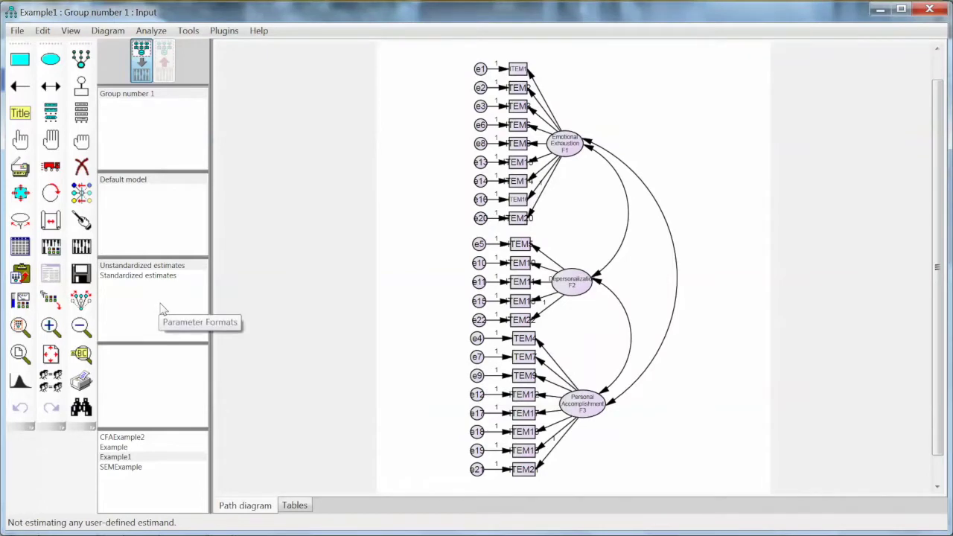
- Calculate the estimates for the default model and show the results on the path diagram and in the text output
click(83, 250)
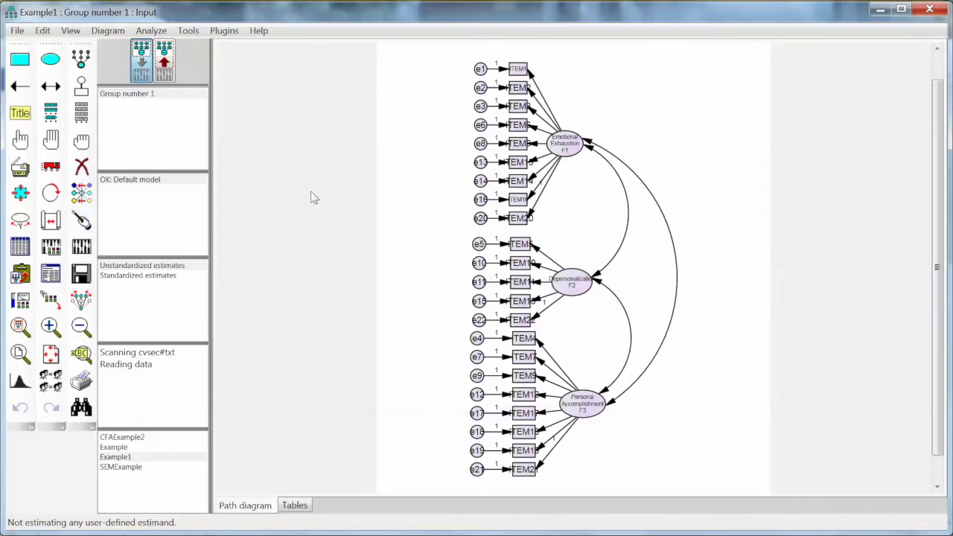
click(166, 71)
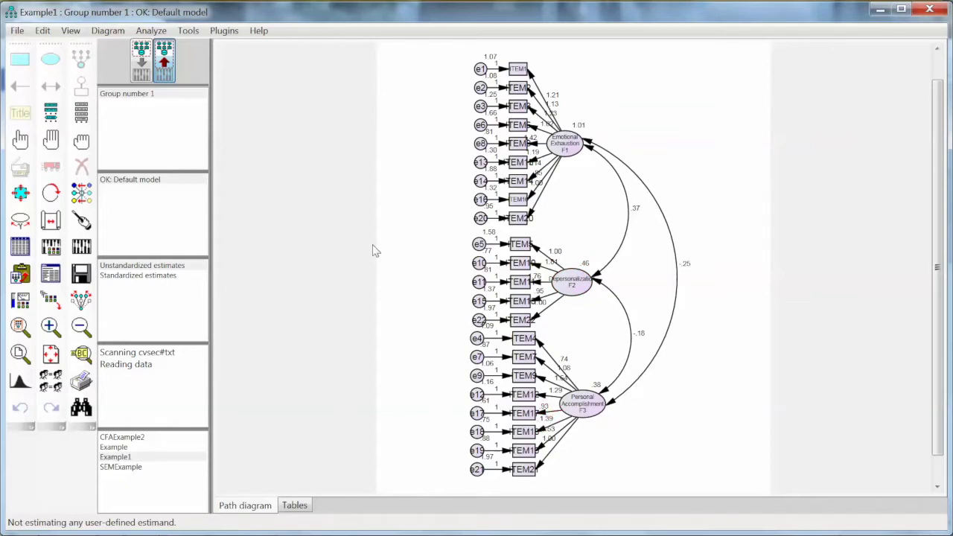
click(50, 274)
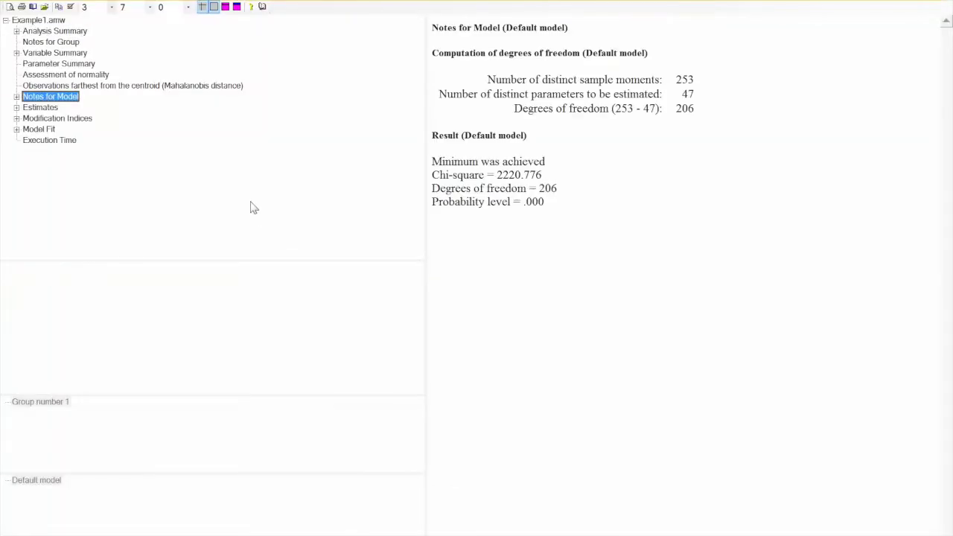
- Review the analysis, variable and parameter summaries and the notes for the default model
click(80, 34)
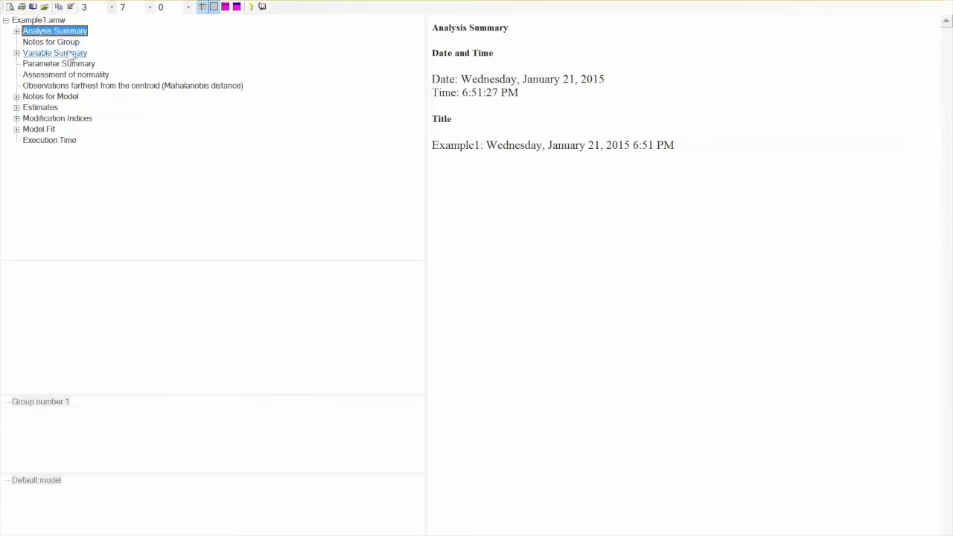
click(69, 57)
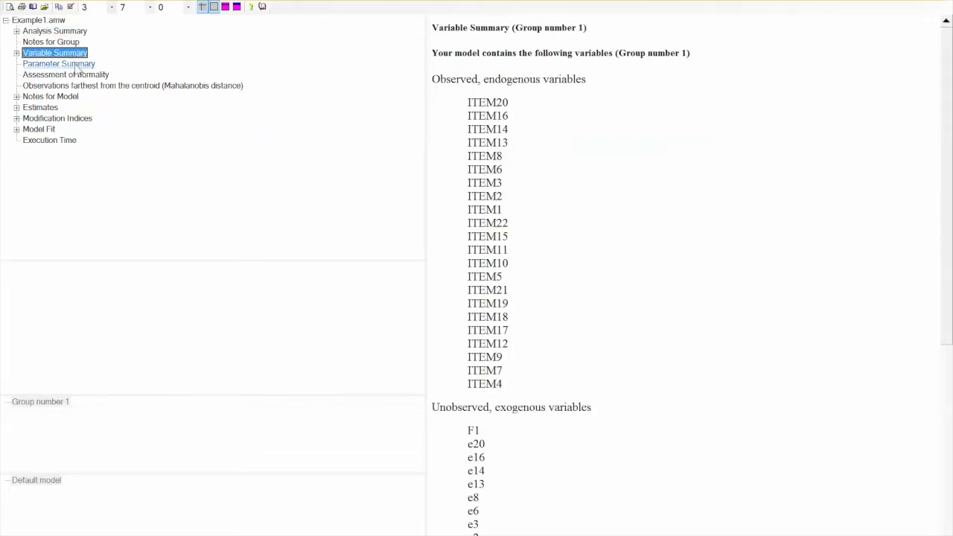
click(77, 66)
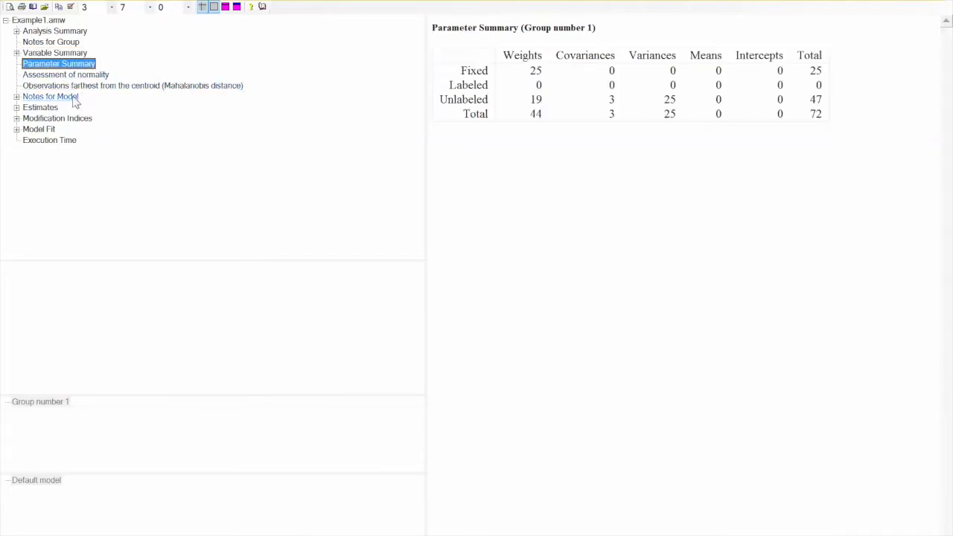
click(74, 98)
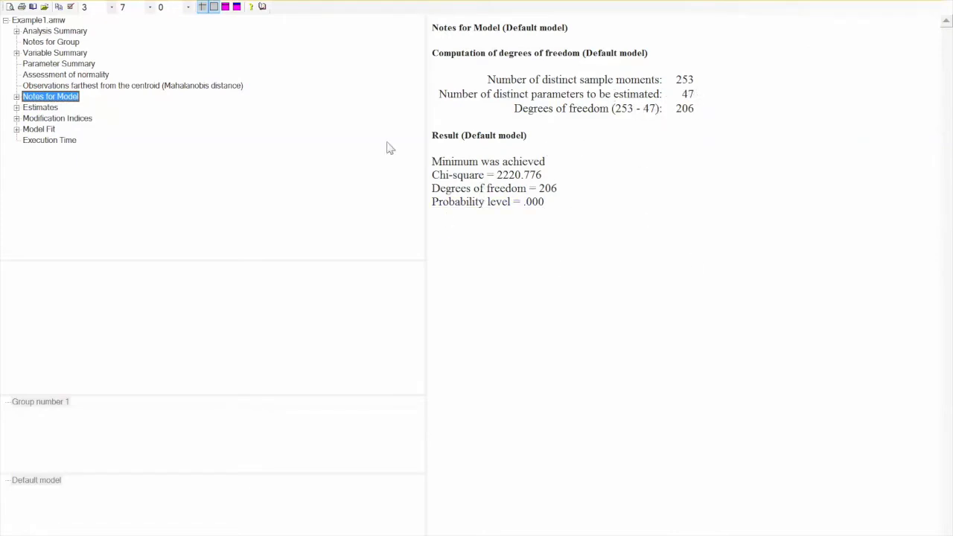
- Examine the assessment of normality and the observations farthest from the centroid by Mahalanobis distance
click(93, 75)
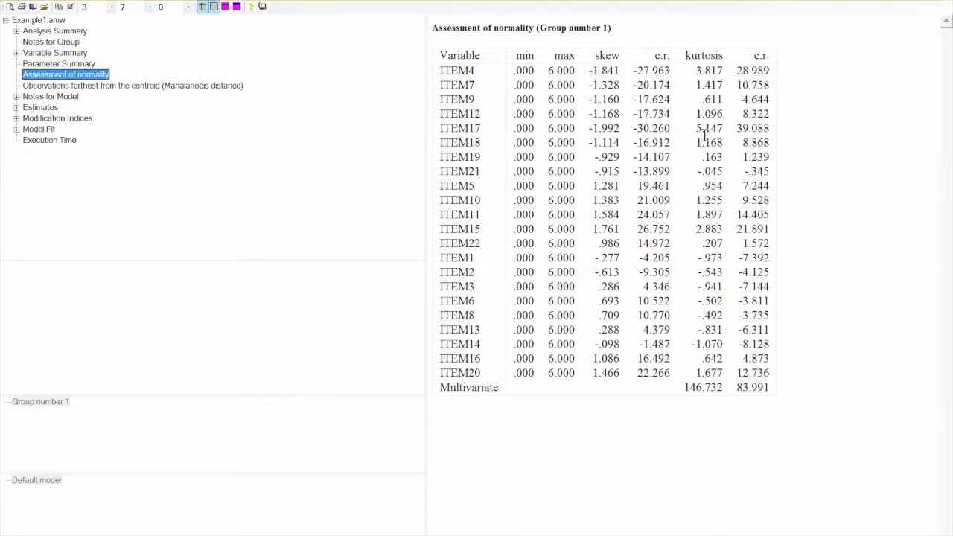
key(Down)
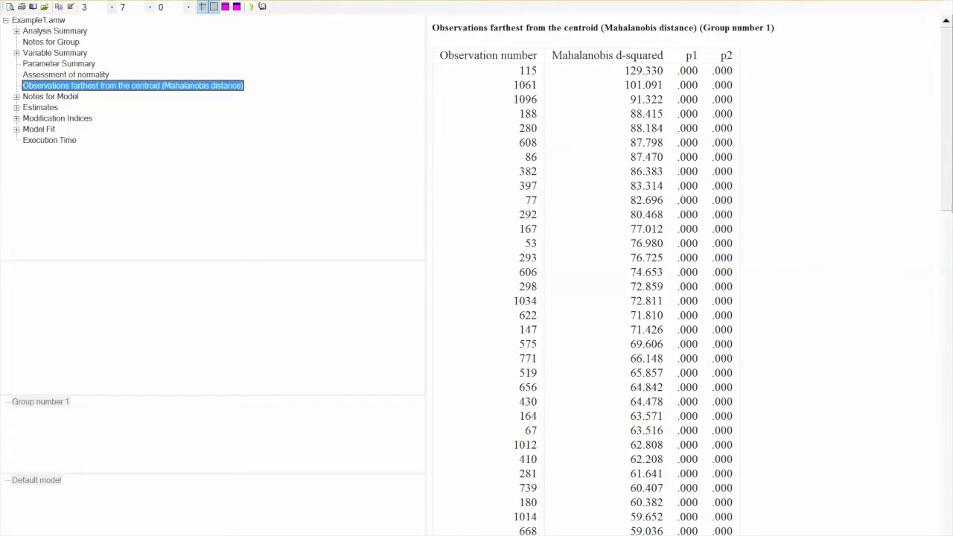
drag(950, 169, 951, 138)
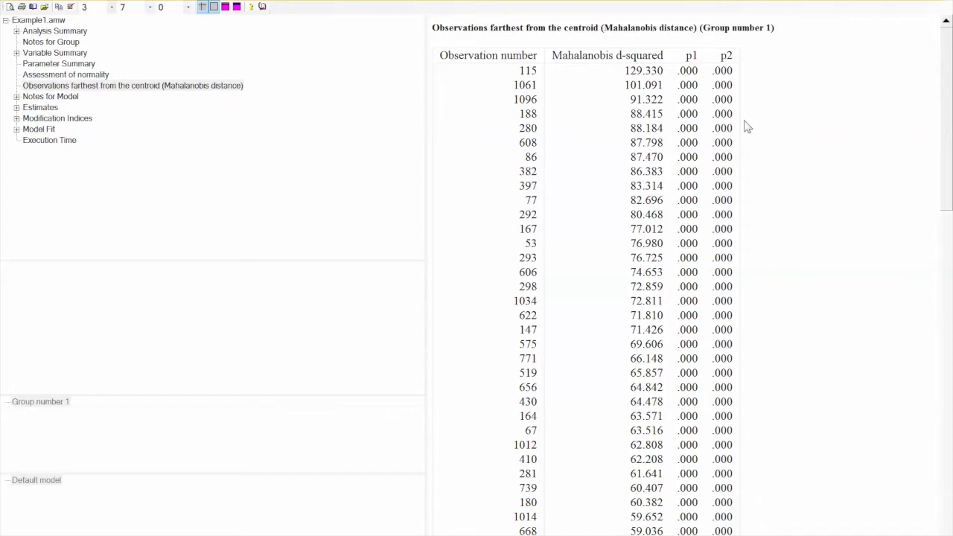
- Examine the estimates, from the regression weights and standardized regression weights down to the factor covariances and correlations
click(65, 97)
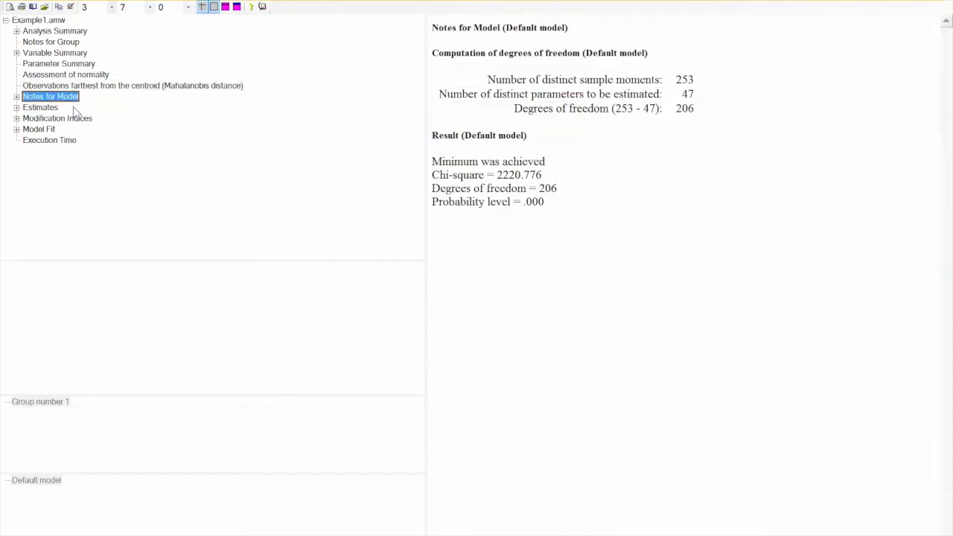
click(40, 108)
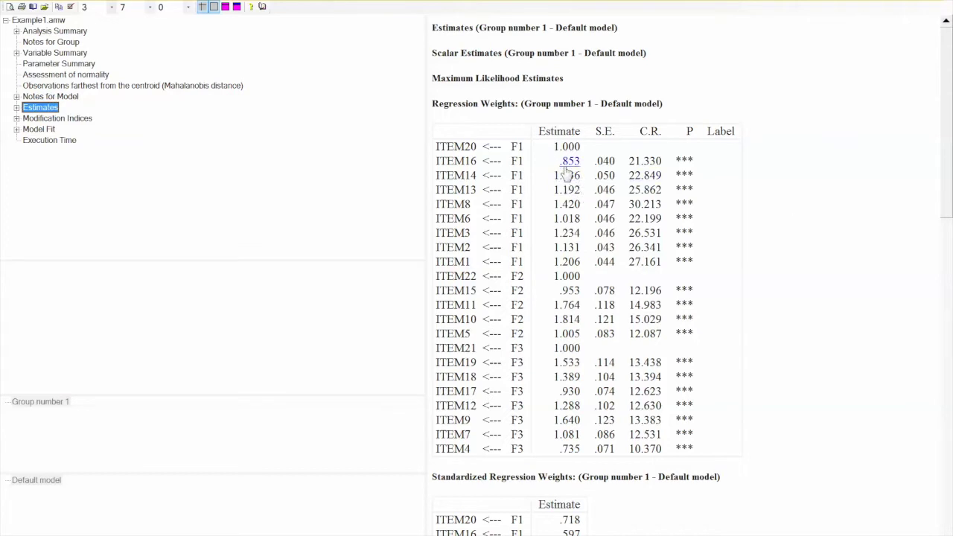
drag(945, 191, 943, 222)
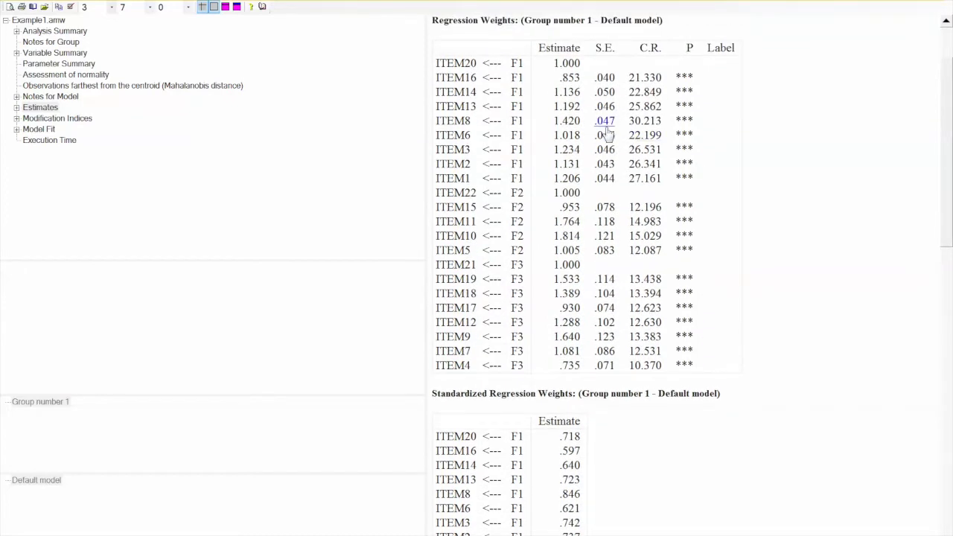
drag(945, 229, 950, 320)
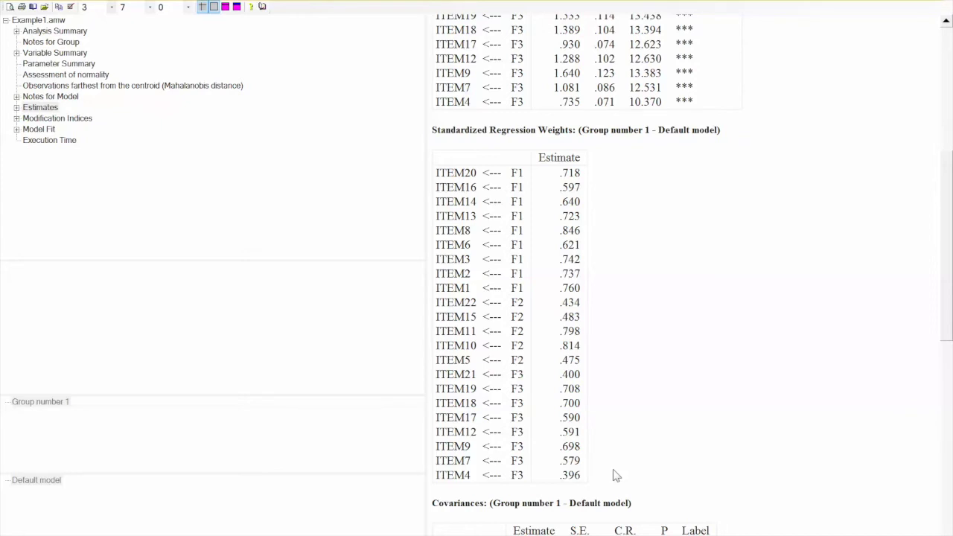
drag(950, 311, 951, 356)
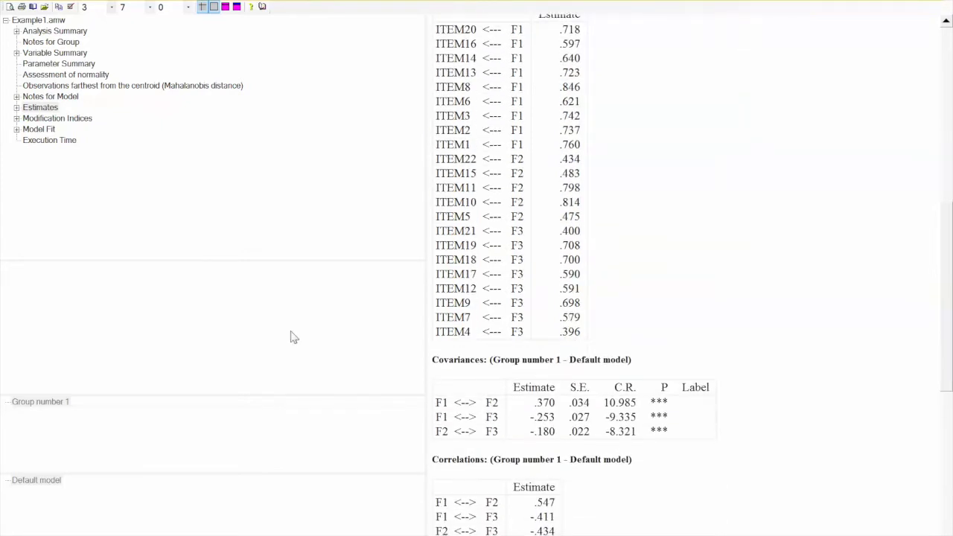
- Examine the model fit summary, including CMIN, the baseline comparisons and RMSEA
click(41, 130)
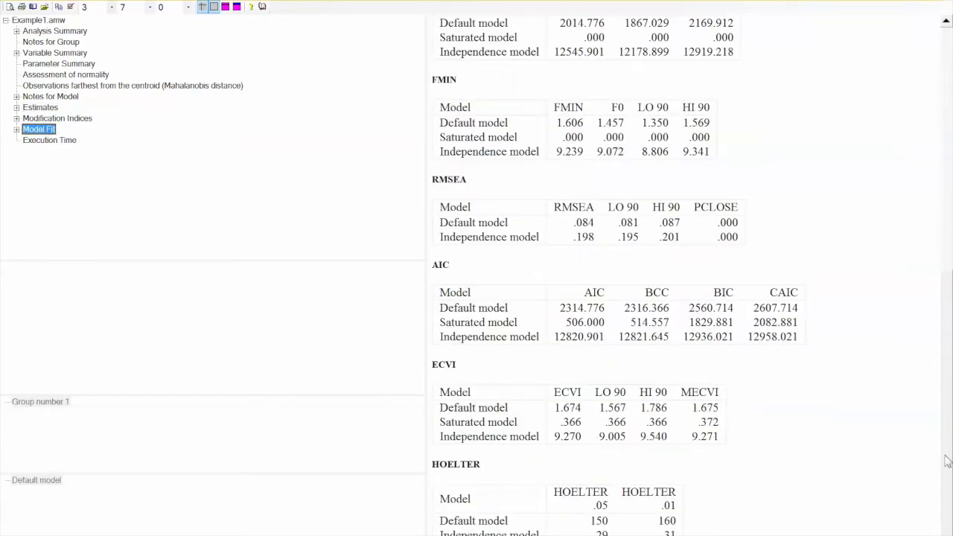
drag(949, 312, 940, 68)
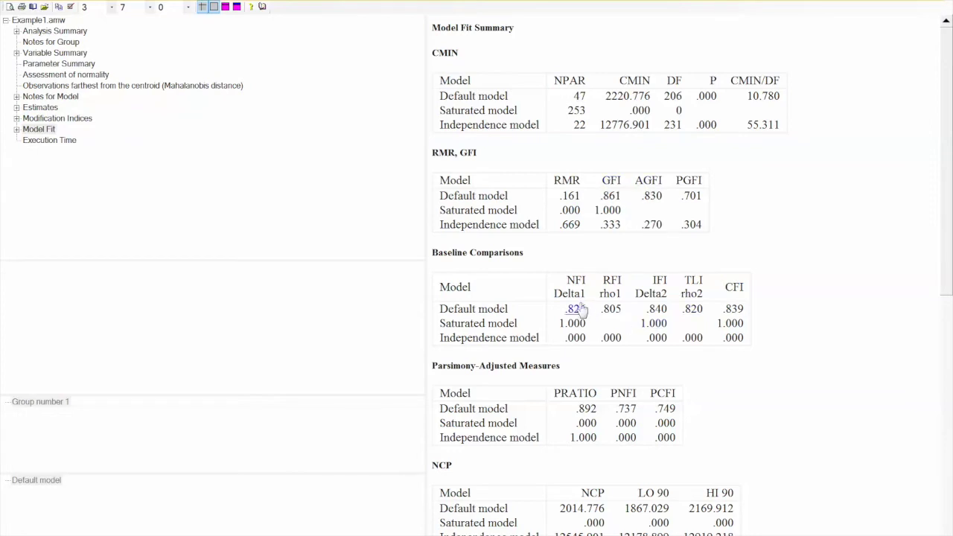
drag(948, 287, 948, 431)
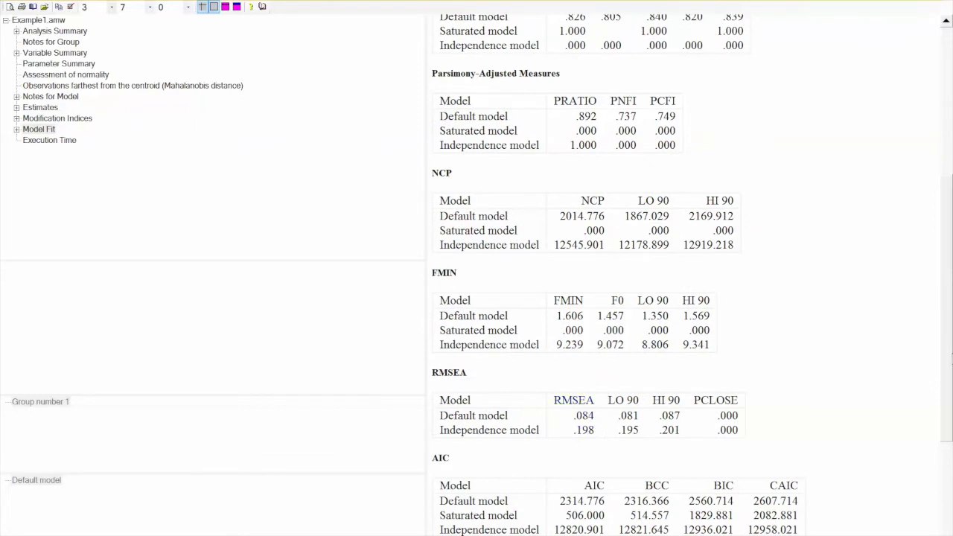
drag(947, 367, 950, 216)
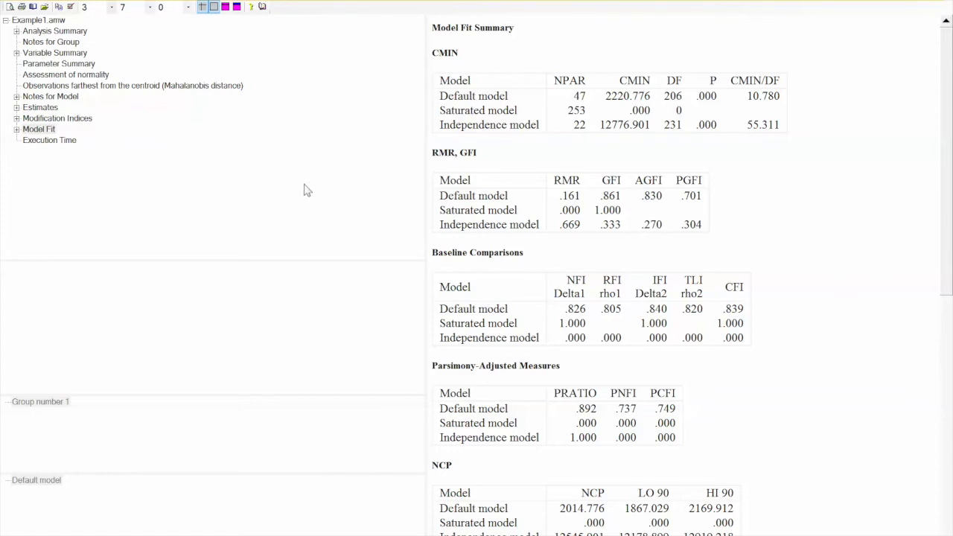
- Examine the modification indices for the covariances, looking for error pairs with large M.I. values
click(58, 118)
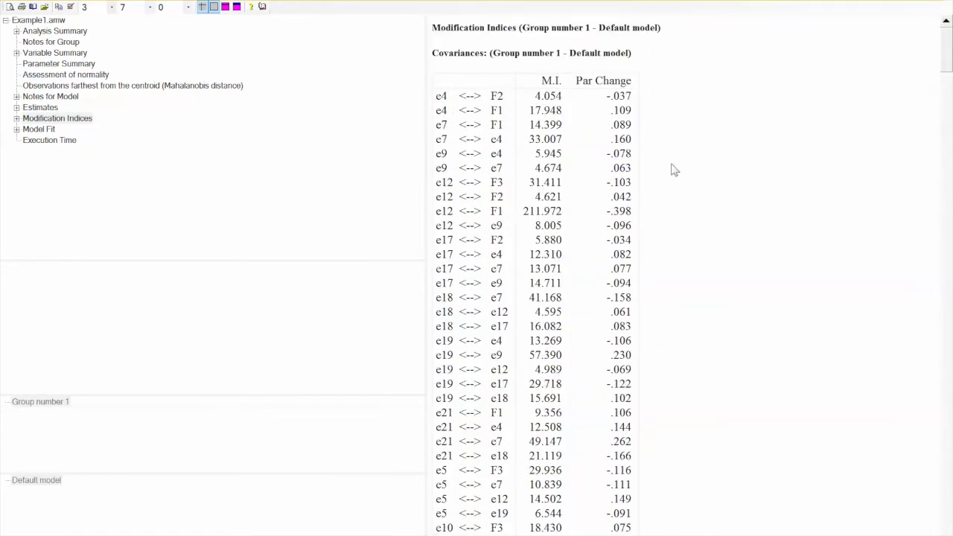
scroll(729, 167, down, 1)
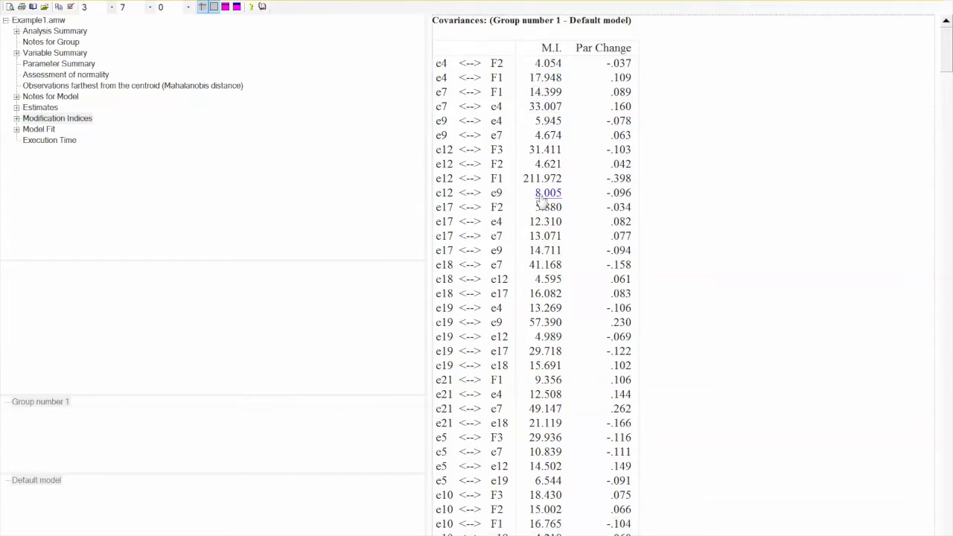
scroll(698, 238, down, 5)
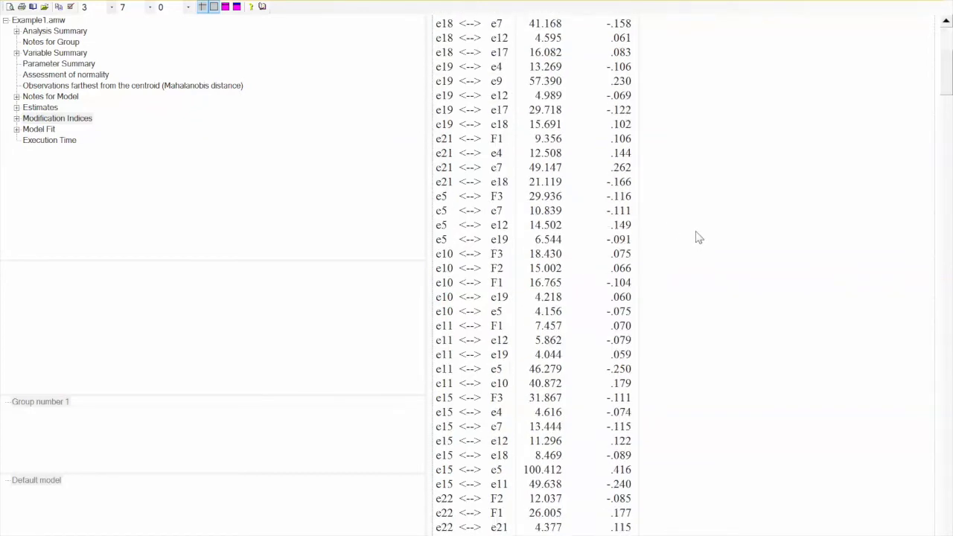
scroll(698, 236, down, 5)
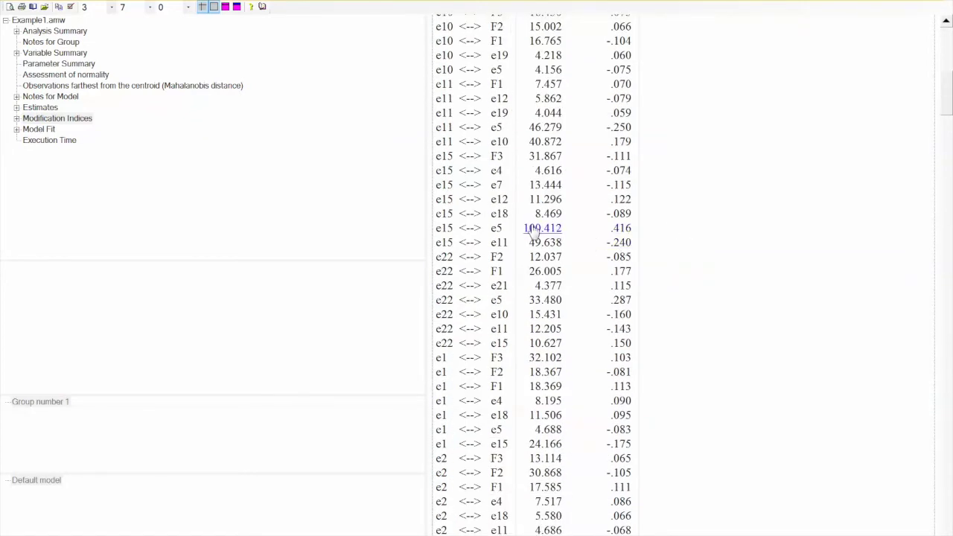
scroll(710, 251, down, 8)
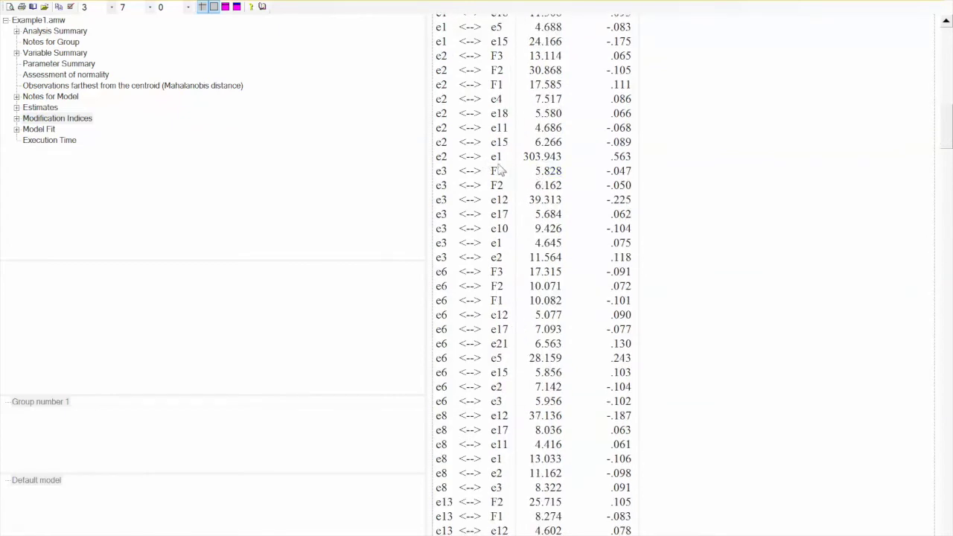
scroll(667, 224, down, 8)
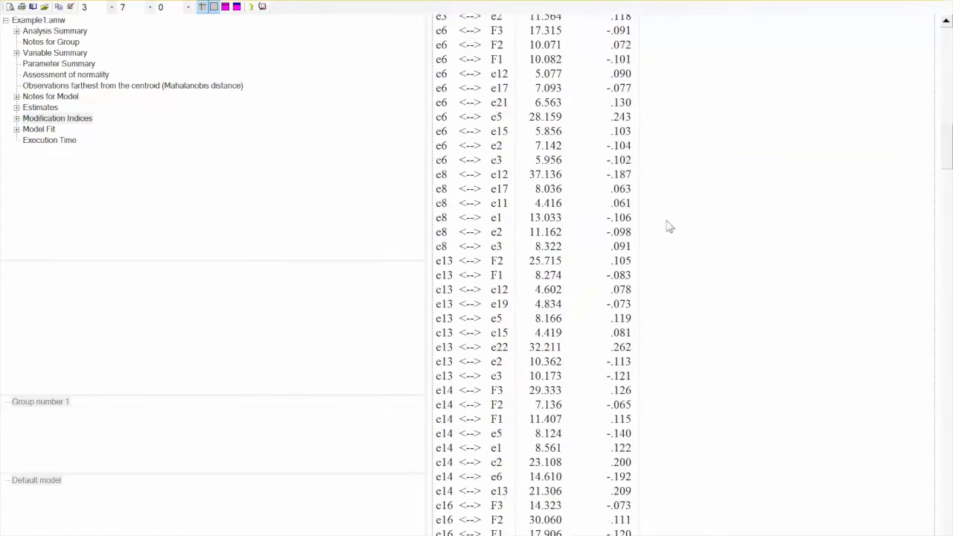
scroll(667, 224, down, 6)
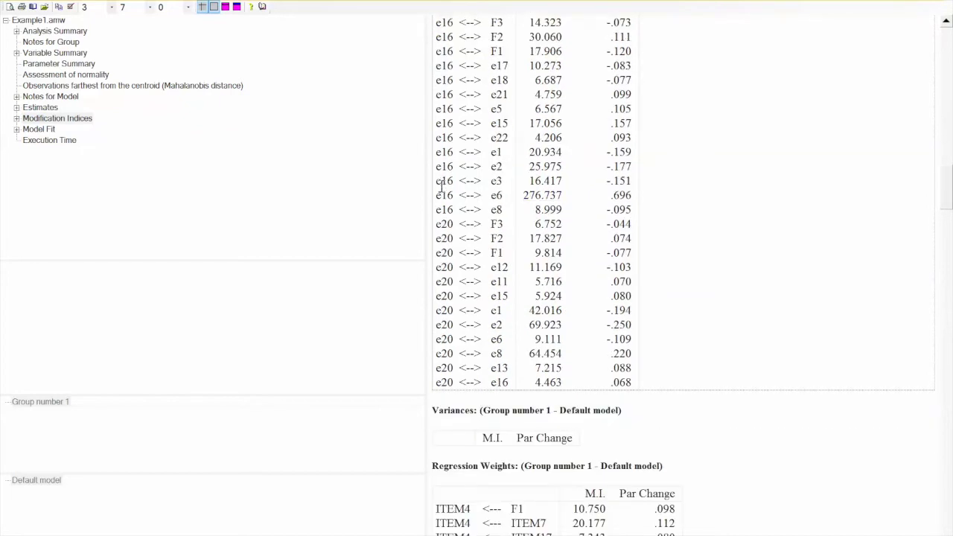
- Examine the modification indices for the regression weights, looking for large M.I. values among the items and factors
scroll(711, 225, down, 5)
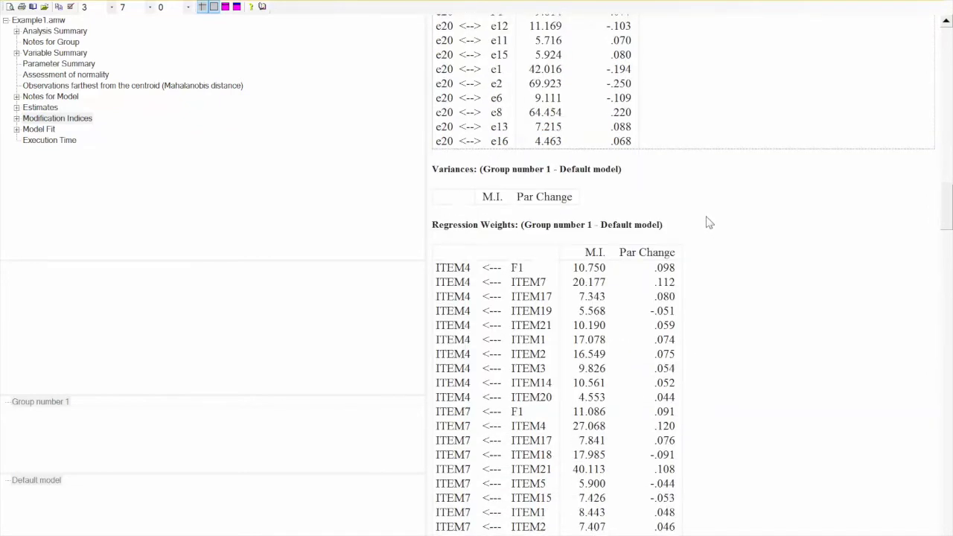
scroll(708, 223, down, 8)
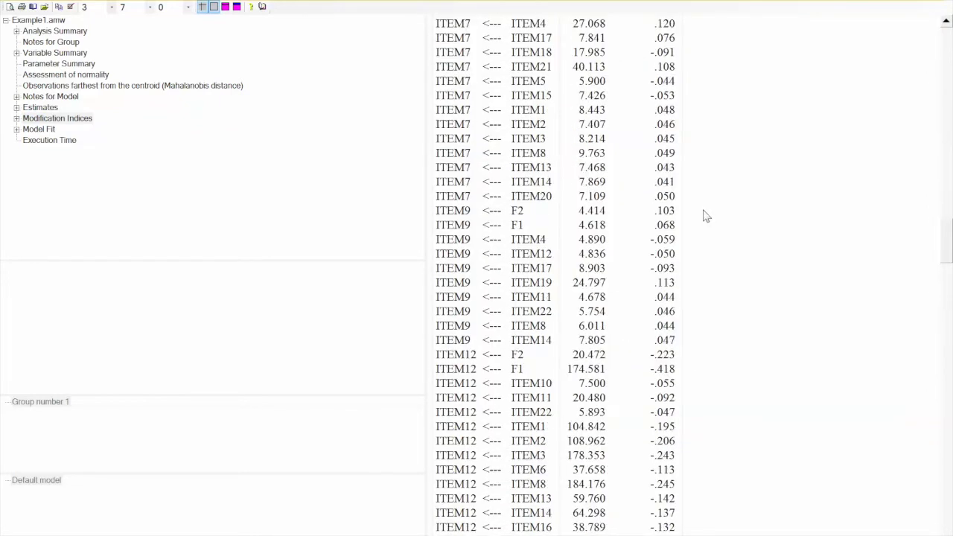
scroll(729, 254, down, 5)
scroll(728, 252, up, 8)
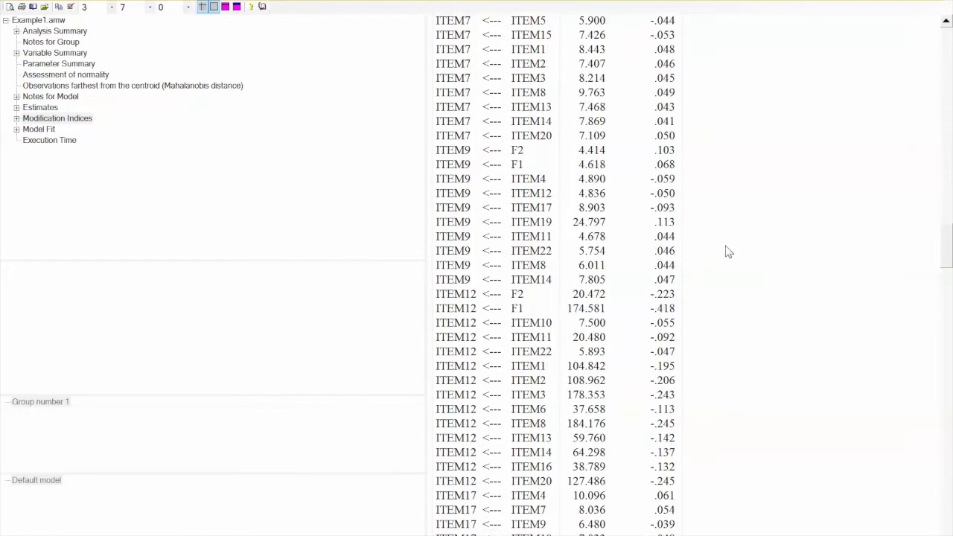
scroll(728, 248, down, 5)
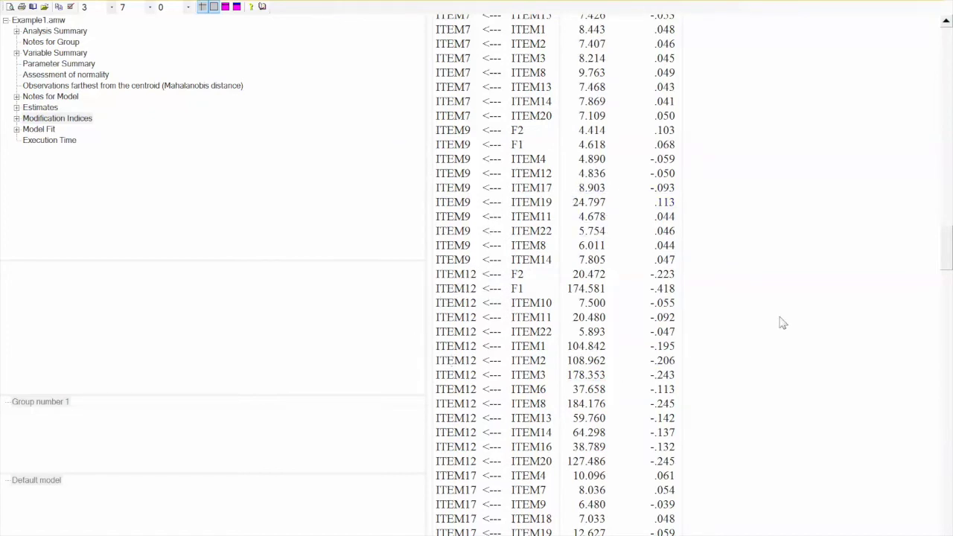
scroll(757, 304, down, 3)
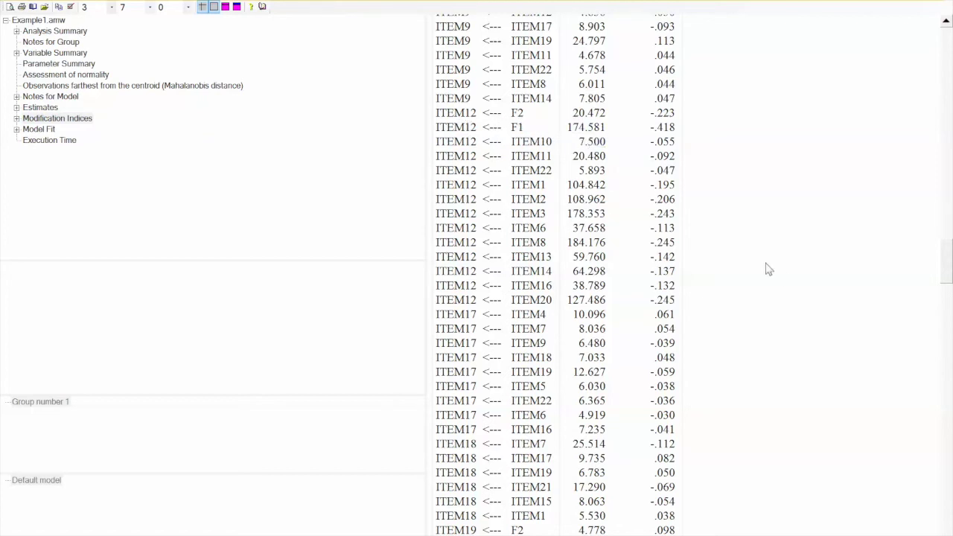
- Recheck the modification indices, add a covariance between the error terms e1 and e2, and recalculate the estimates
scroll(774, 269, down, 9)
scroll(765, 269, up, 15)
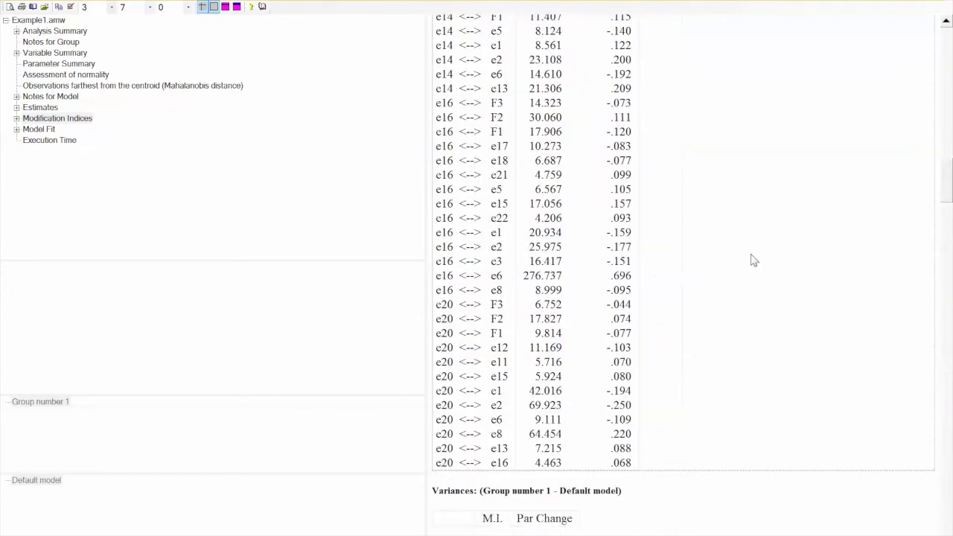
scroll(750, 257, up, 20)
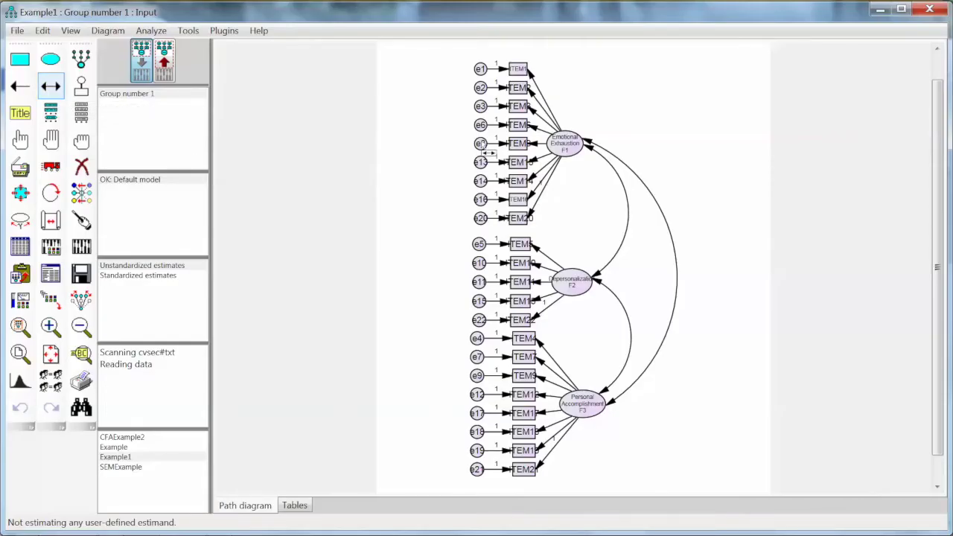
drag(483, 89, 470, 68)
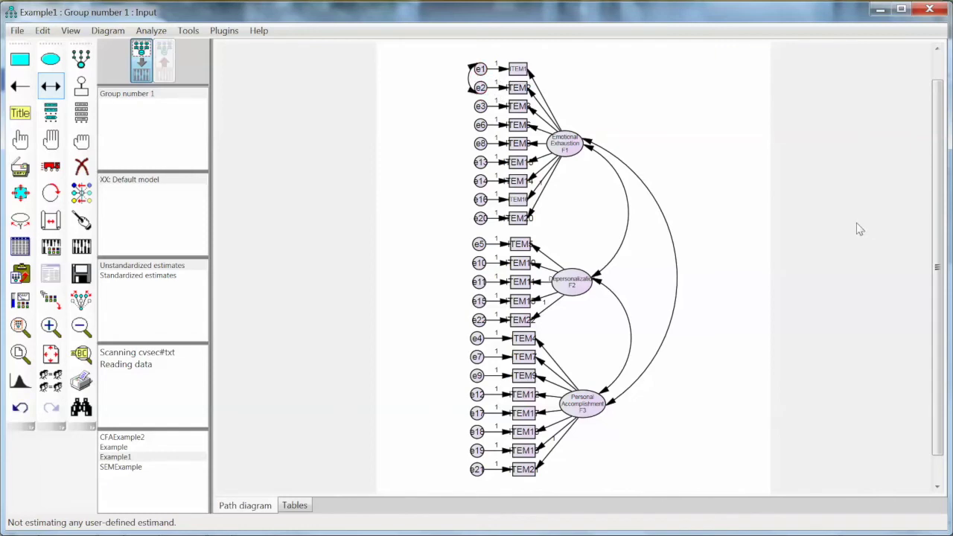
click(84, 252)
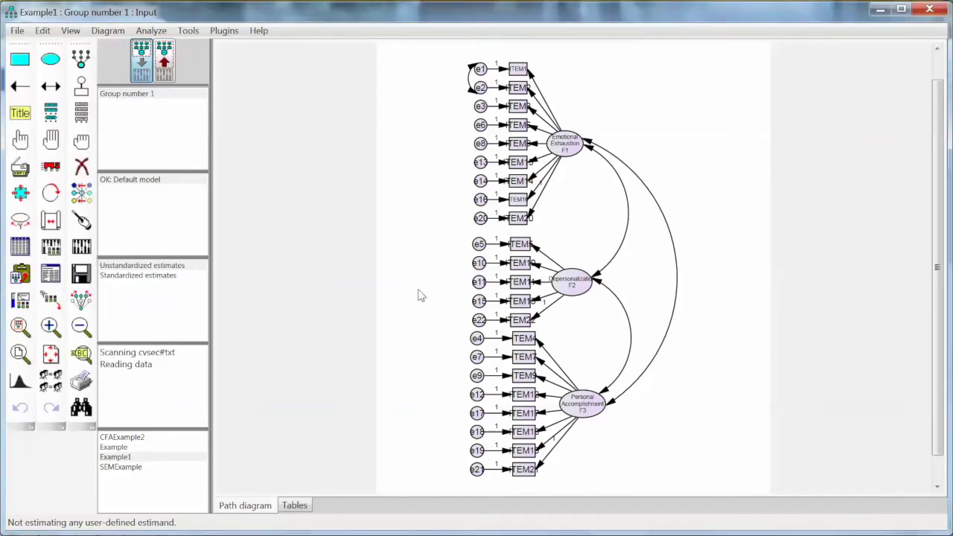
- Examine the model fit summary of the model with the e1–e2 error covariance, including CMIN, CFI and RMSEA
click(50, 273)
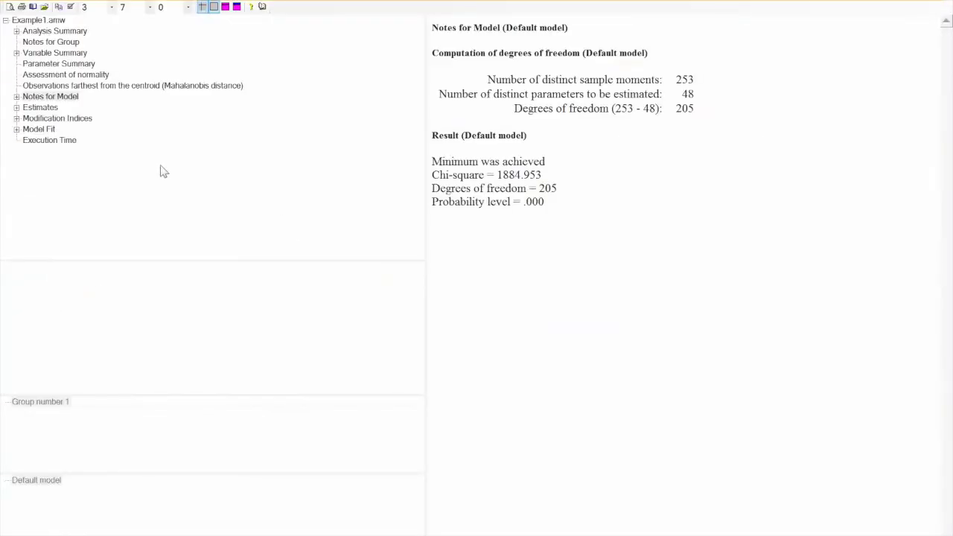
click(45, 127)
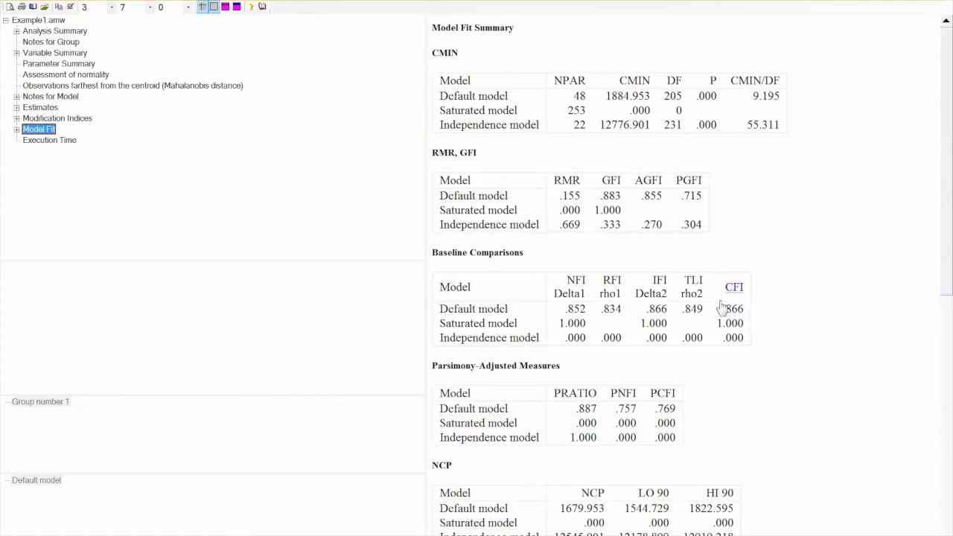
drag(946, 279, 942, 449)
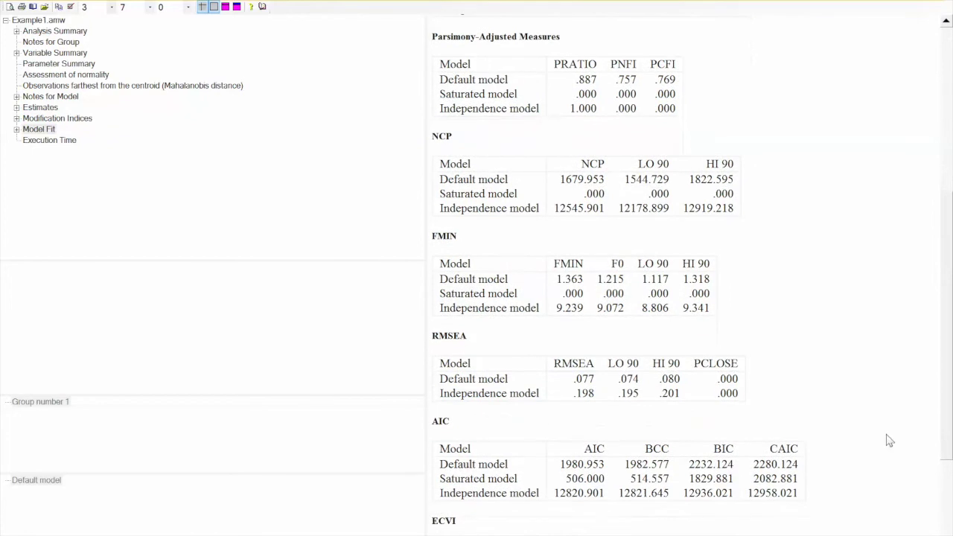
drag(942, 397, 948, 230)
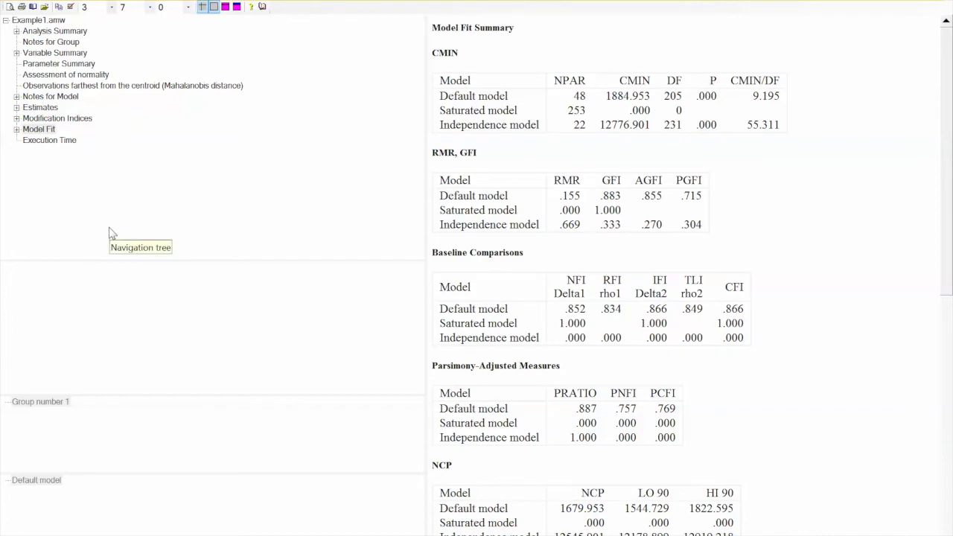
- Examine the covariance modification indices of the re-estimated model for the error pair with the largest M.I. value
click(58, 119)
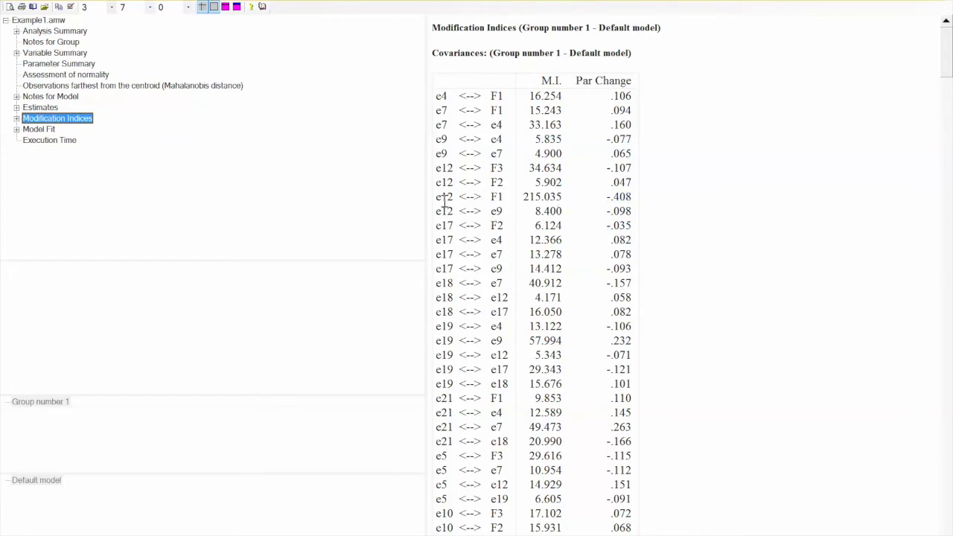
click(770, 232)
scroll(770, 230, down, 1)
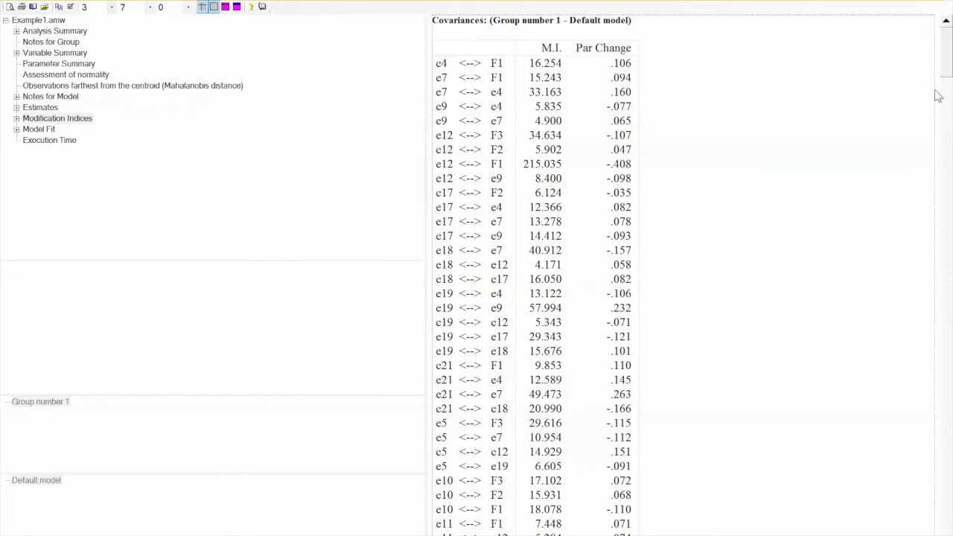
scroll(946, 71, down, 1)
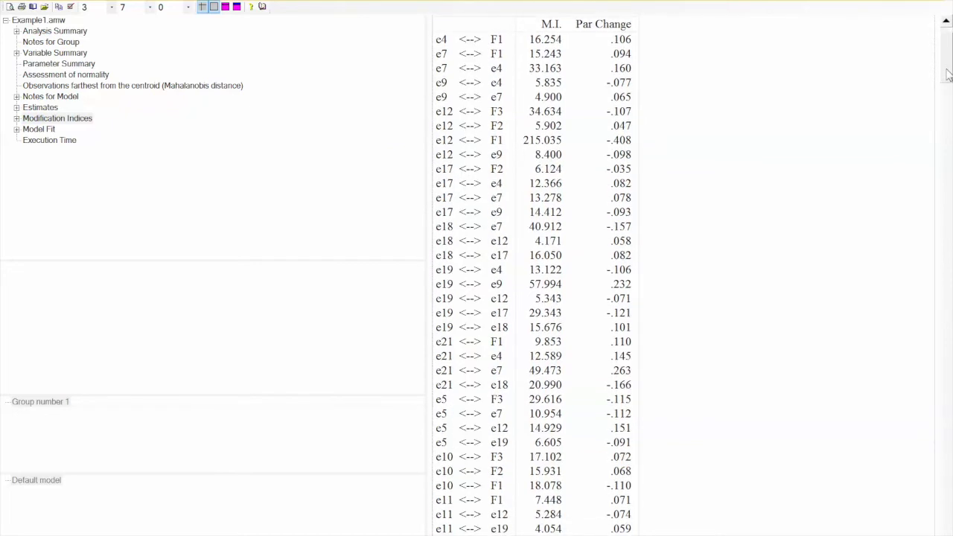
drag(947, 72, 950, 181)
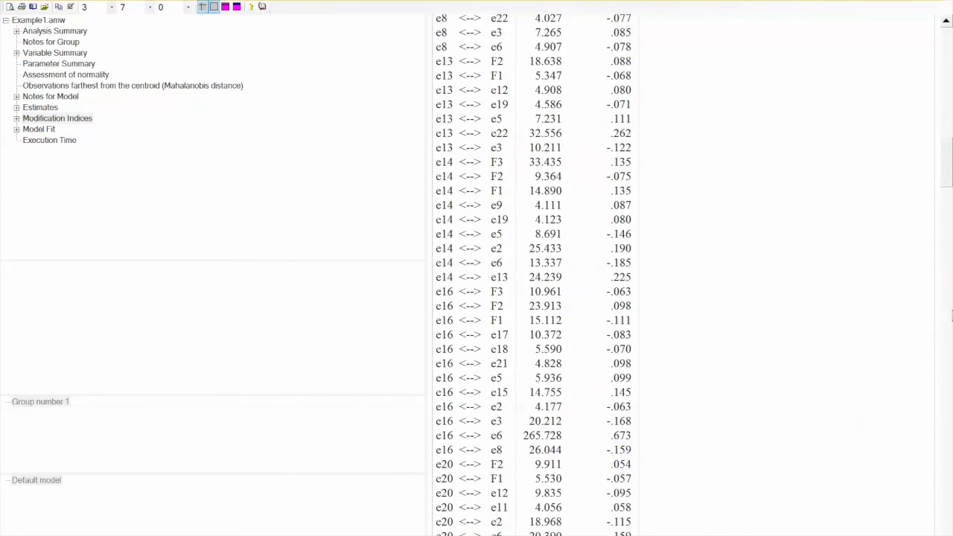
mouse_move(947, 180)
mouse_down()
mouse_move(946, 373)
mouse_move(939, 197)
mouse_up()
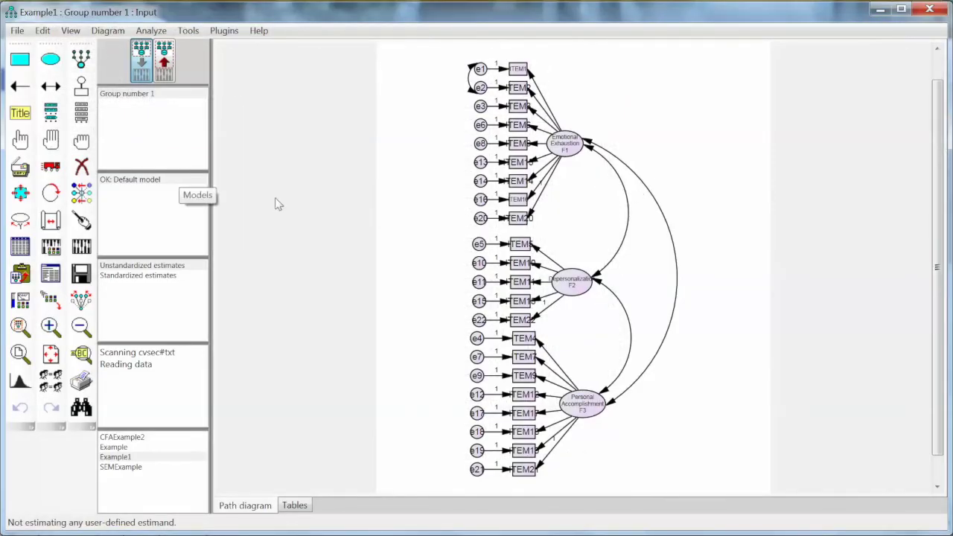
- Add a covariance between the error terms e16 and e6, and recalculate the estimates
click(50, 85)
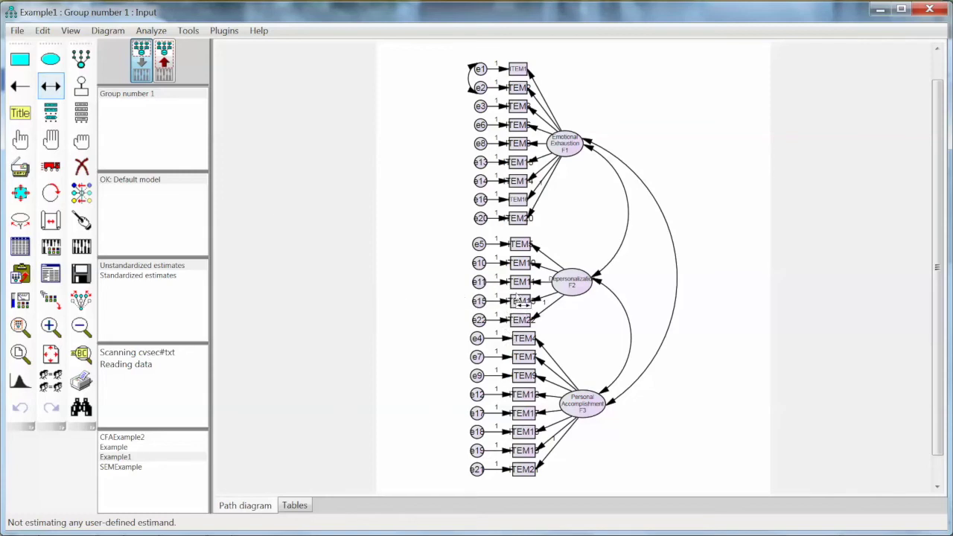
drag(480, 201, 480, 125)
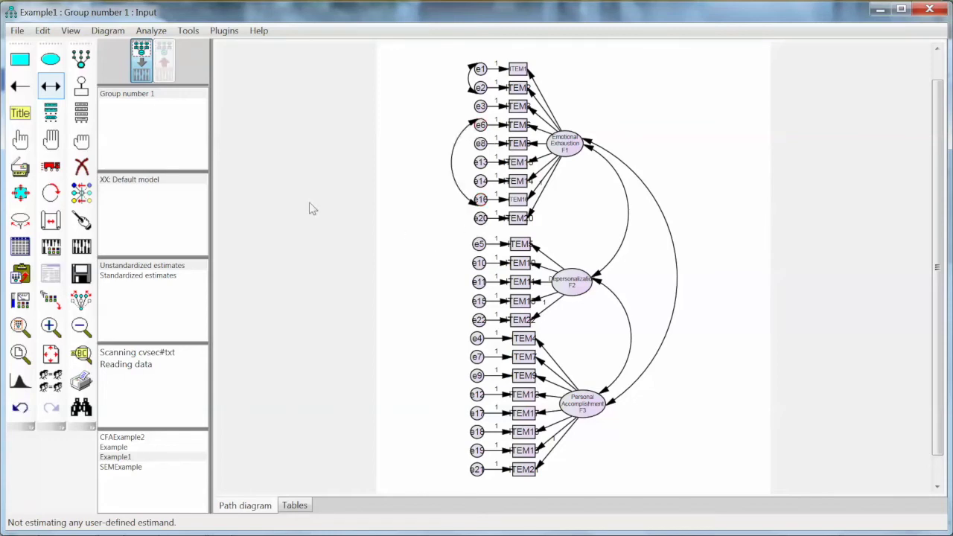
click(81, 246)
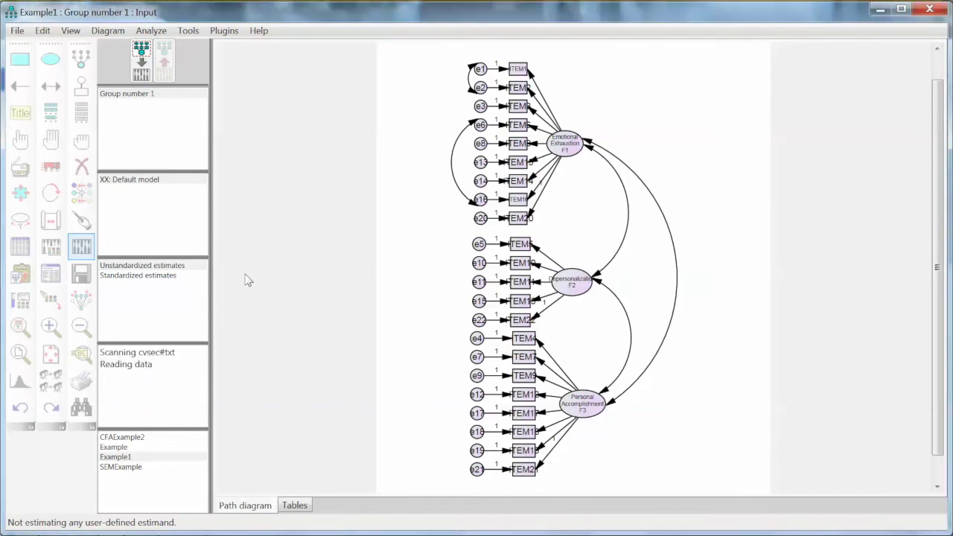
- Examine the model fit summary after adding the e6–e16 covariance, including CMIN, the baseline comparisons and RMSEA
click(52, 276)
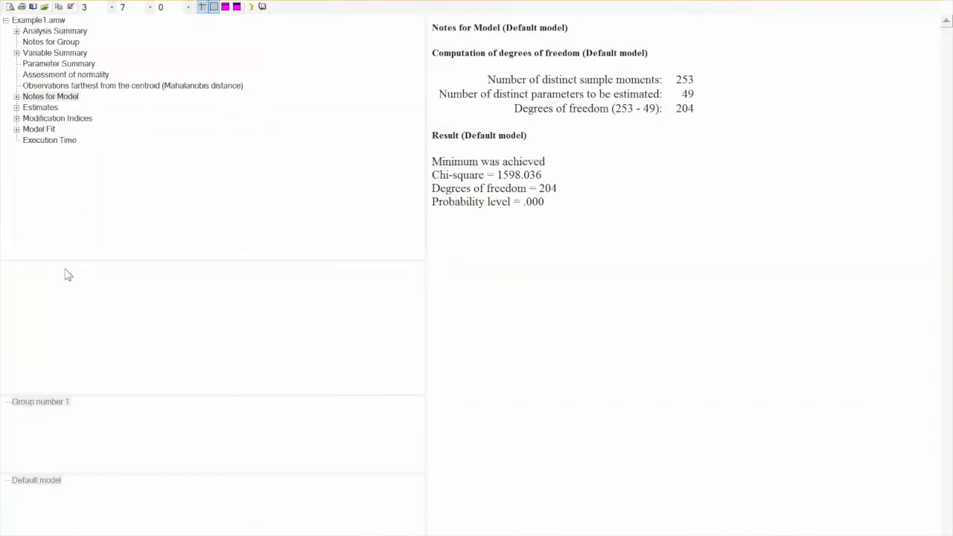
click(46, 129)
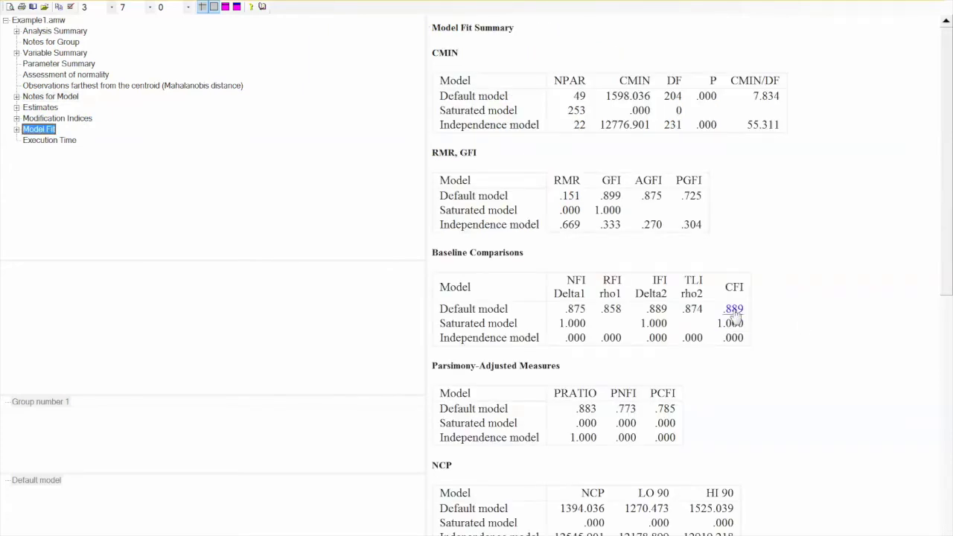
click(943, 283)
scroll(944, 284, down, 8)
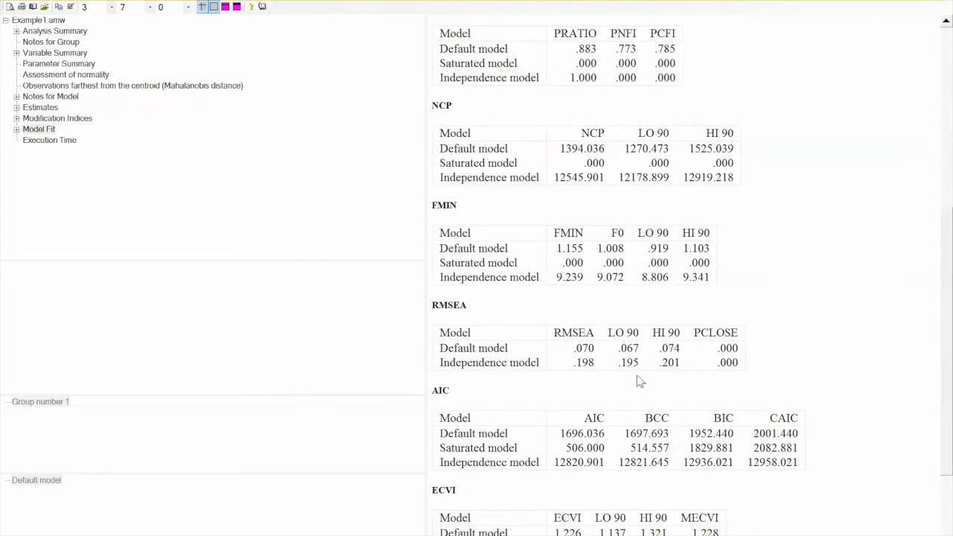
drag(940, 423, 936, 223)
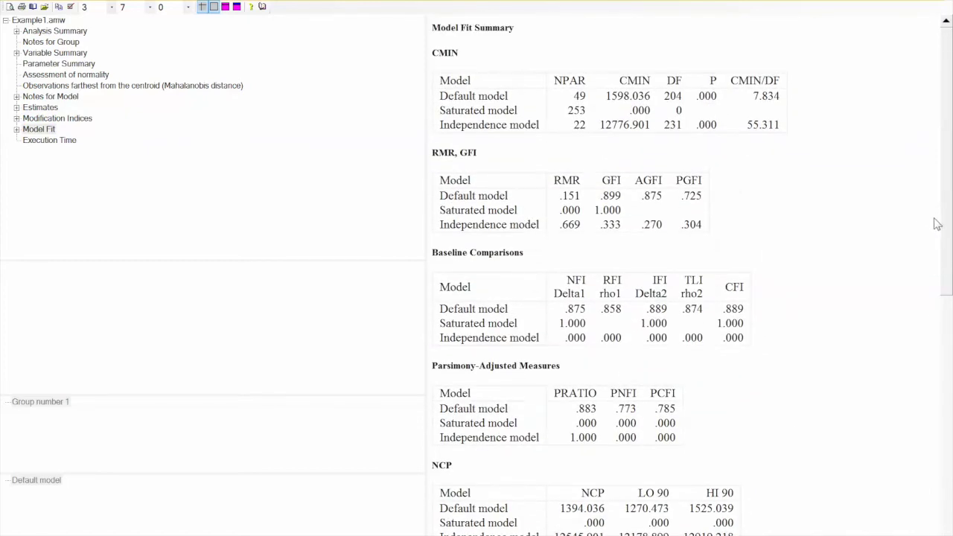
- Review the modification indices, add a regression path from Emotional Exhaustion F1 to ITEM12, and recalculate the estimates
click(60, 119)
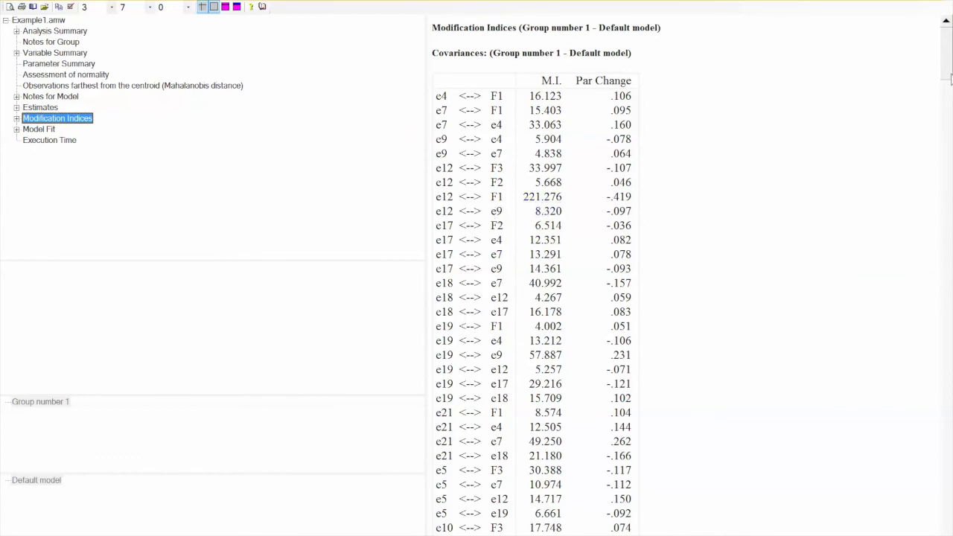
drag(948, 72, 948, 256)
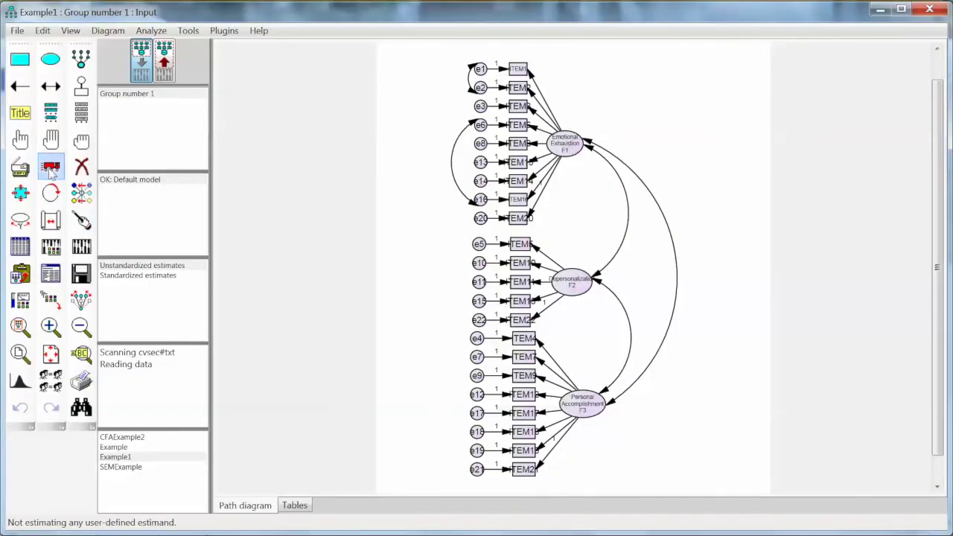
click(20, 86)
drag(567, 153, 526, 397)
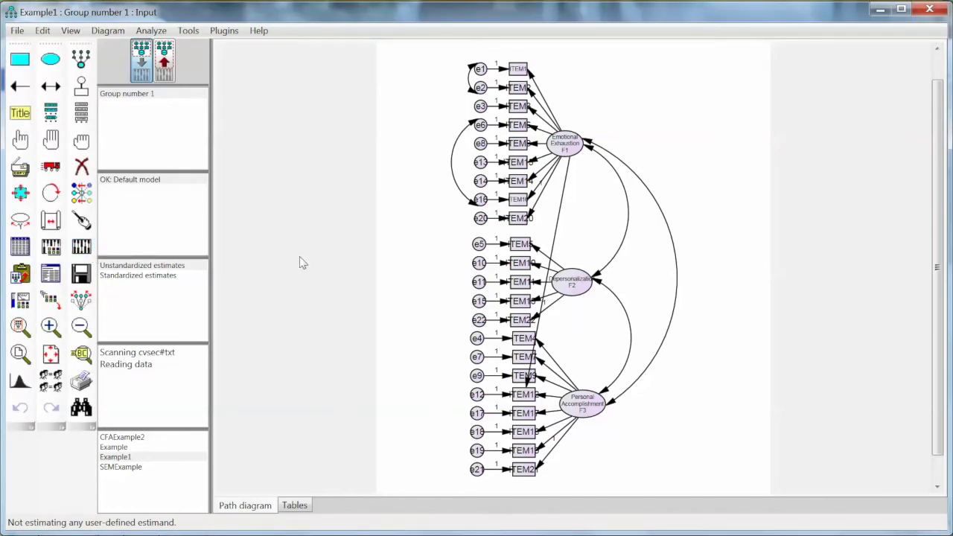
- Examine the model fit summary with the F1-to-ITEM12 cross-loading, including CMIN, CFI and RMSEA
click(51, 274)
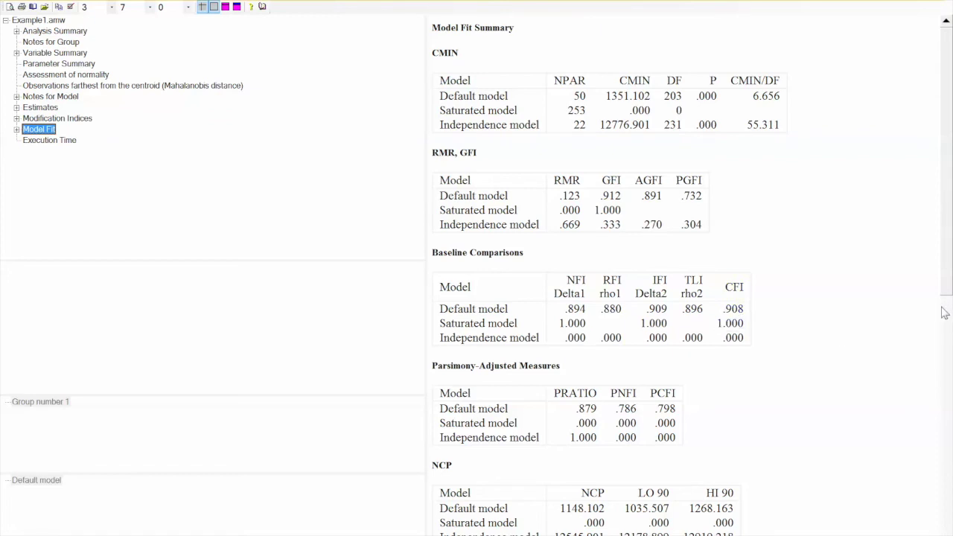
drag(945, 297, 931, 455)
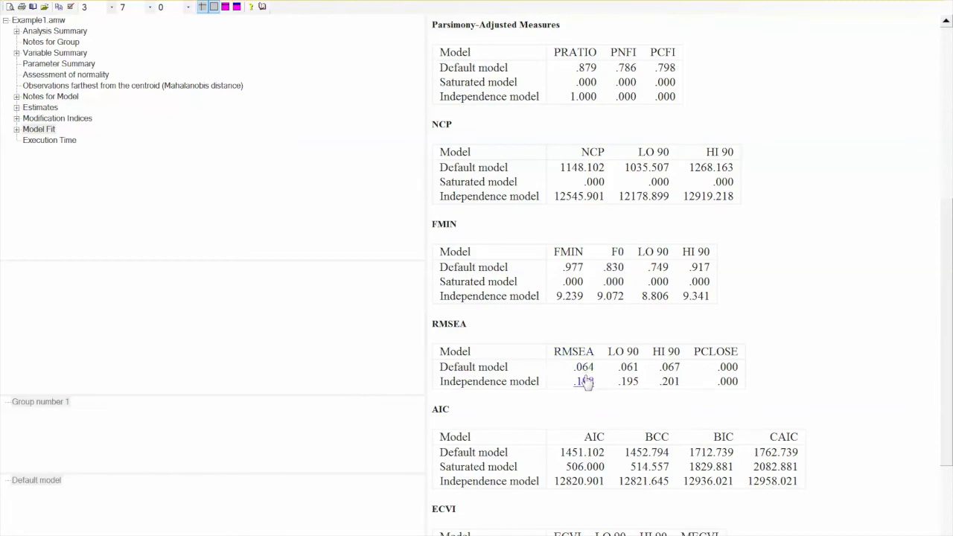
drag(946, 462, 946, 313)
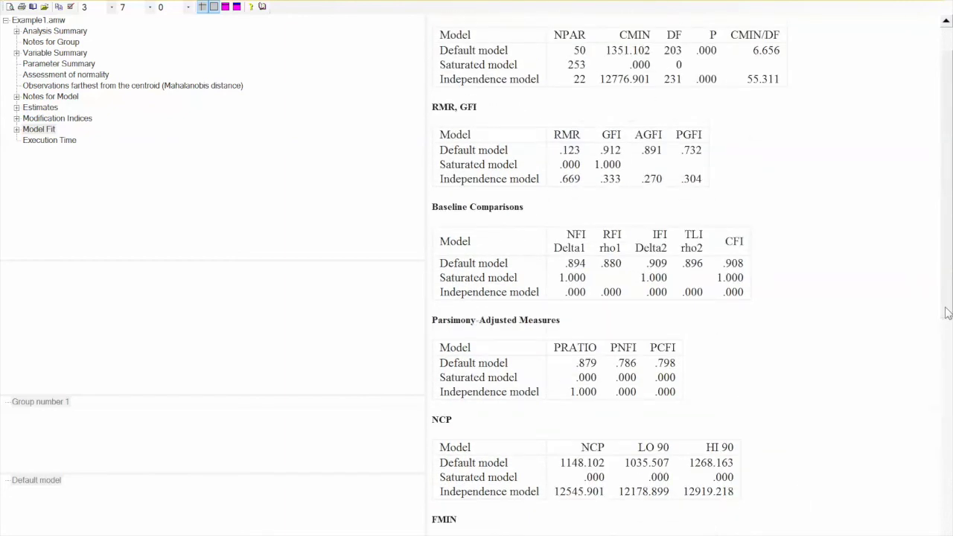
- Check the covariance modification indices and add a covariance between the error terms e15 and e5
click(57, 119)
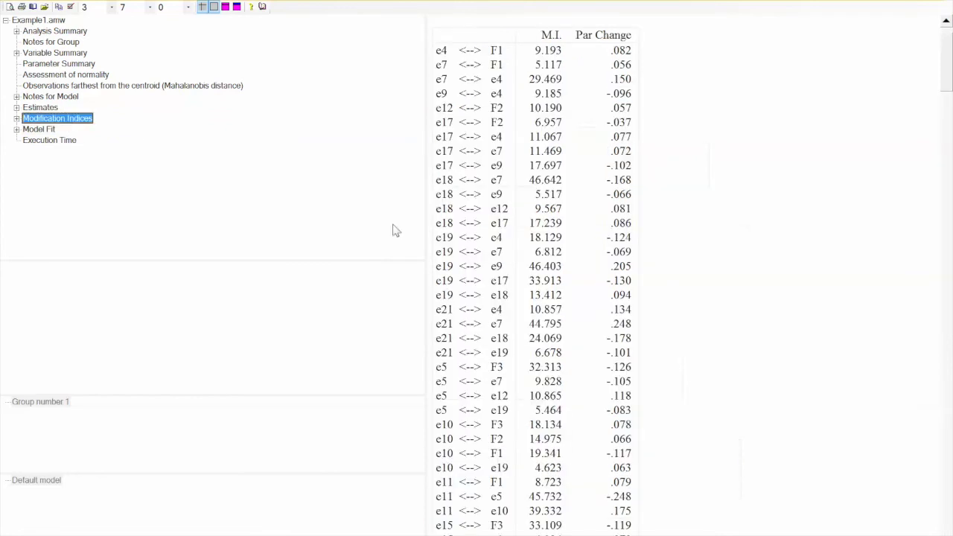
drag(947, 61, 949, 113)
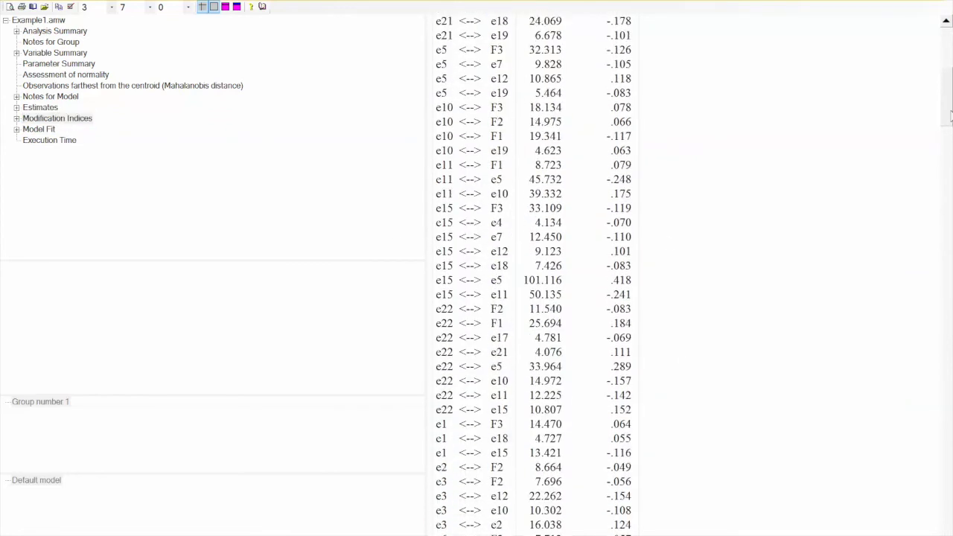
scroll(612, 370, down, 1)
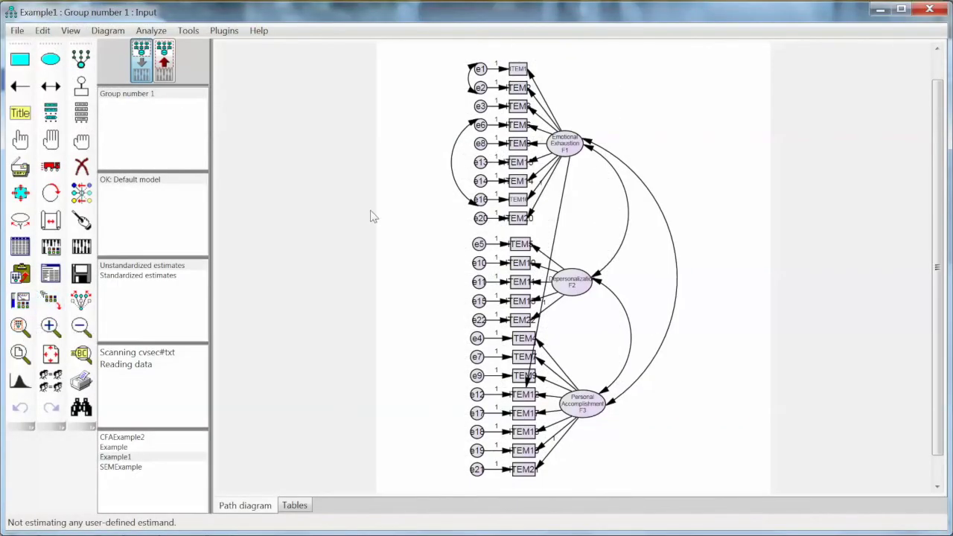
click(50, 87)
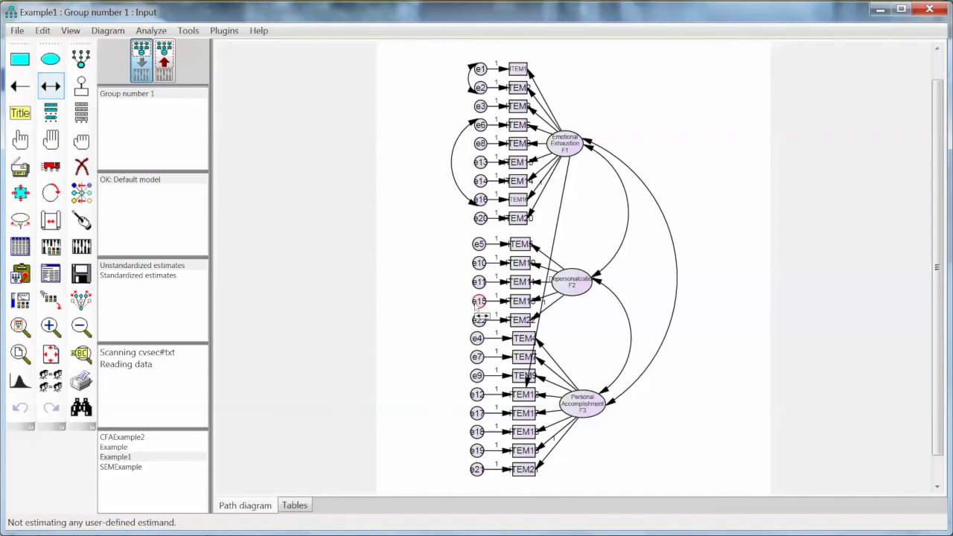
drag(467, 298, 475, 244)
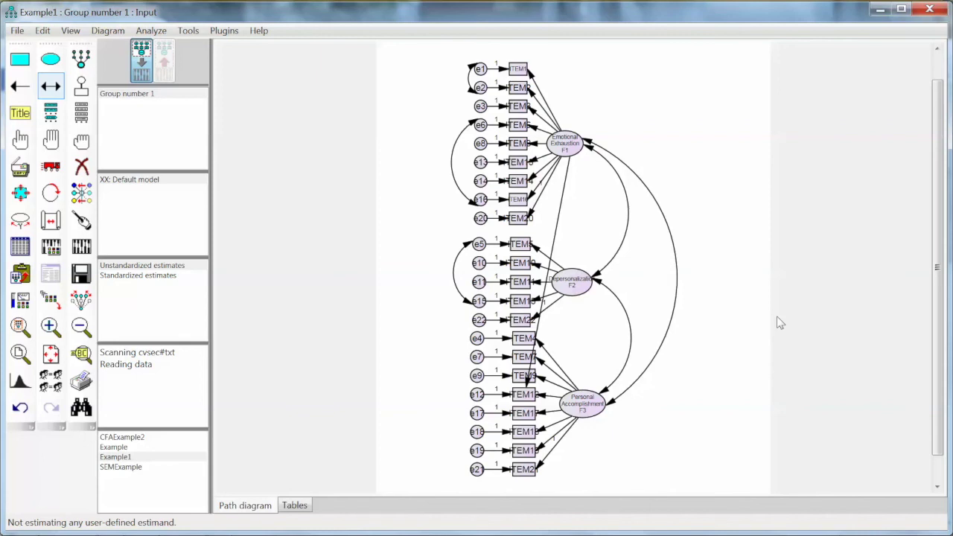
- Recalculate the model with the e5–e15 covariance and examine its fit summary from CMIN through the baseline comparisons to RMSEA
click(52, 278)
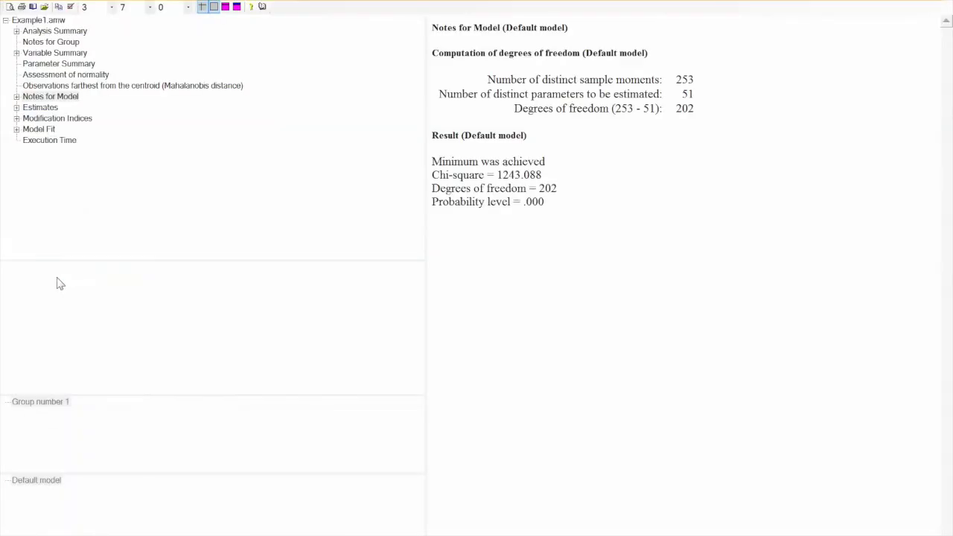
click(41, 129)
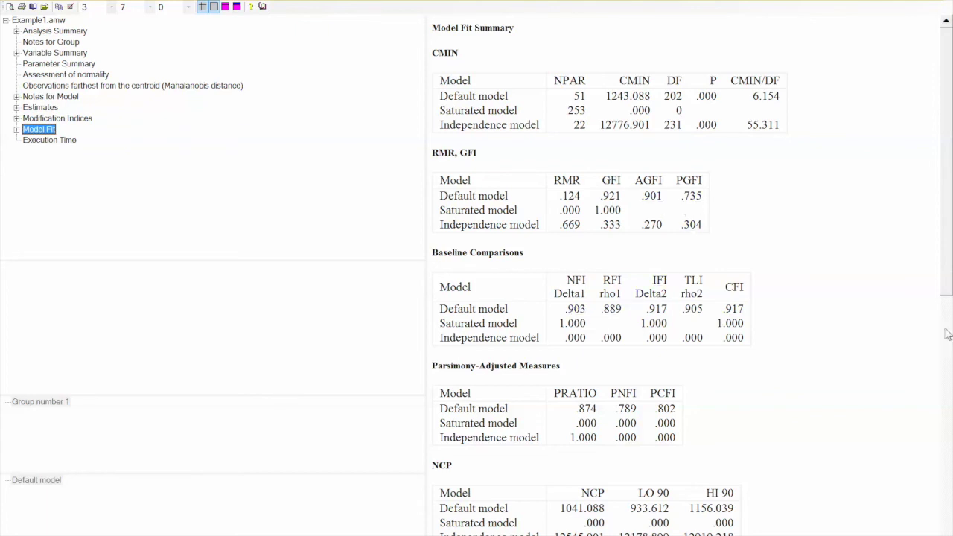
scroll(946, 289, down, 3)
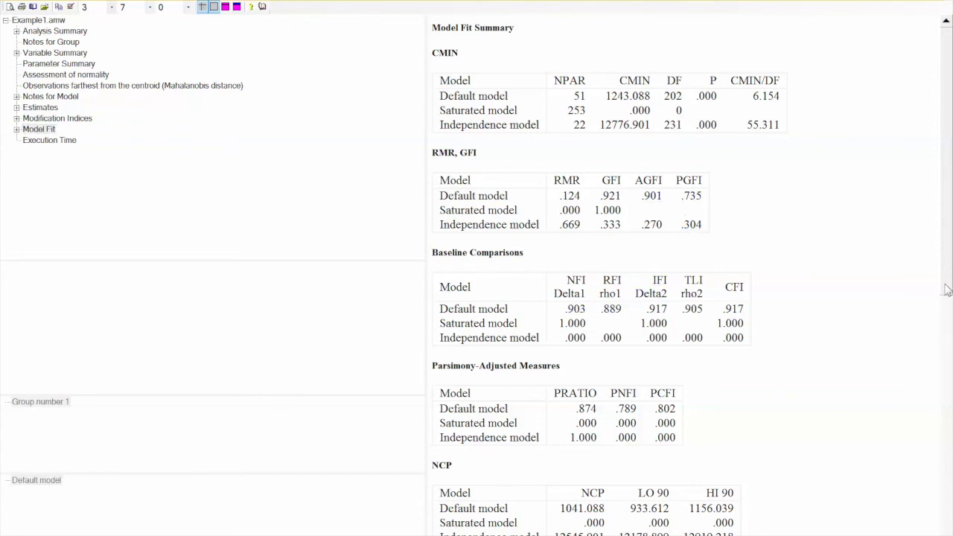
scroll(946, 289, down, 5)
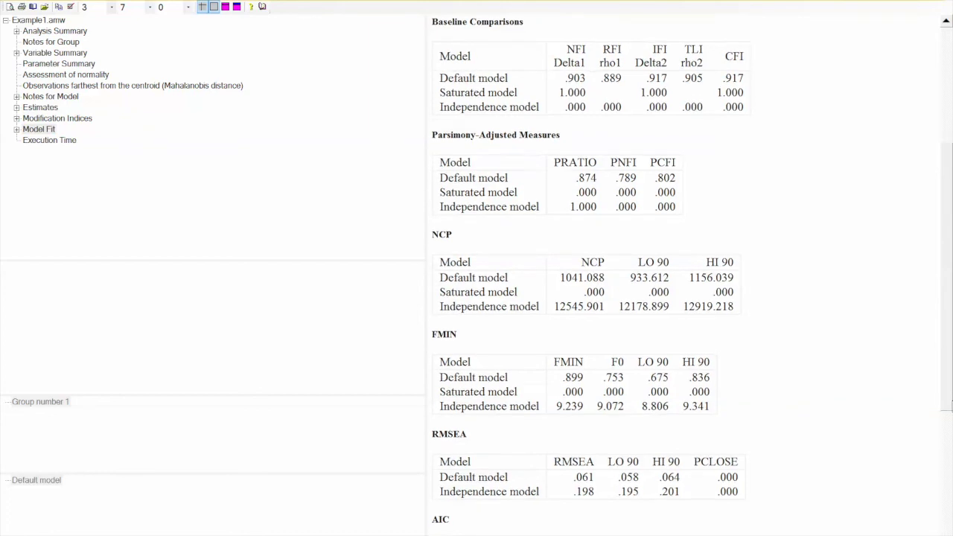
- Examine the rest of the model fit summary, from the baseline comparisons and parsimony-adjusted measures down to the RMSEA table and beyond
scroll(946, 289, down, 2)
scroll(946, 387, up, 3)
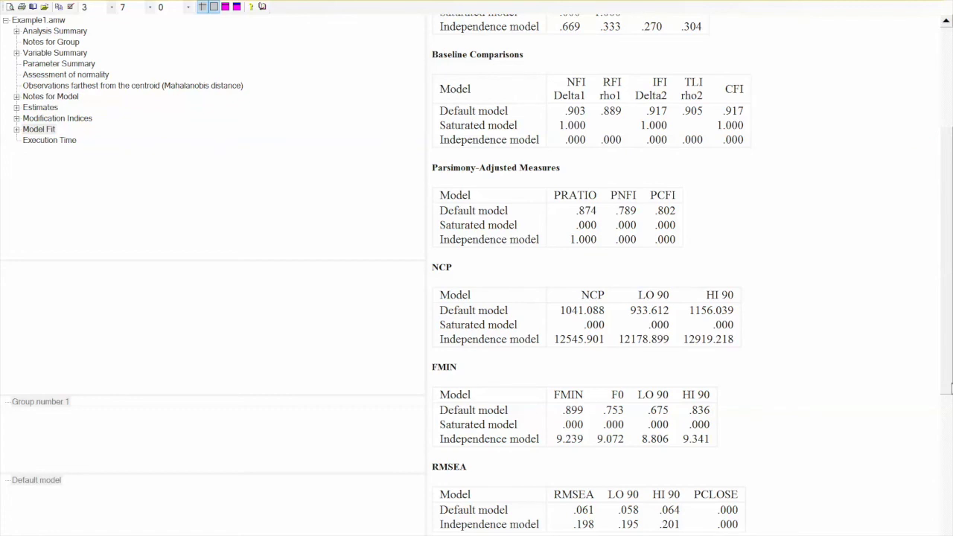
scroll(945, 387, down, 5)
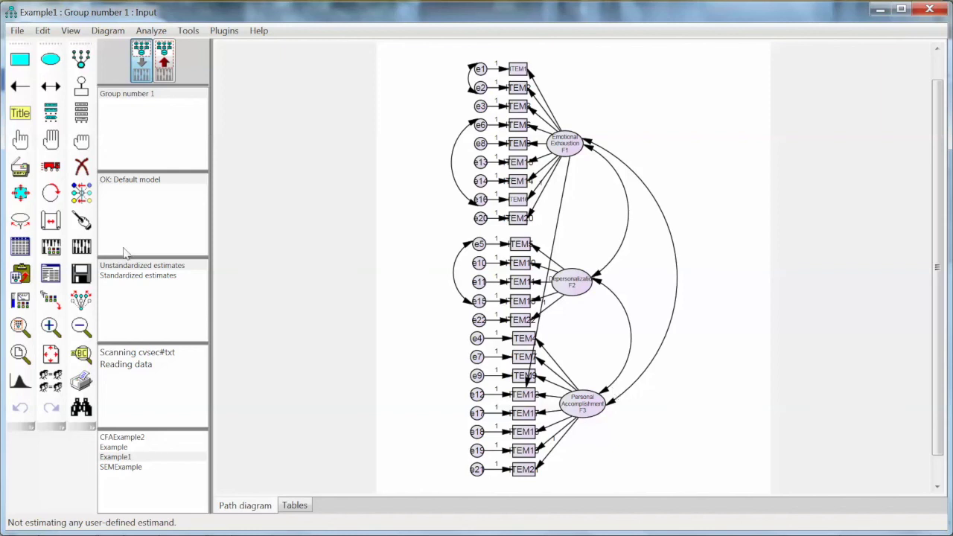
- Delete the cross-loading indicator ITEM12 and its error term e12 from the path diagram, and recalculate the estimates
click(83, 168)
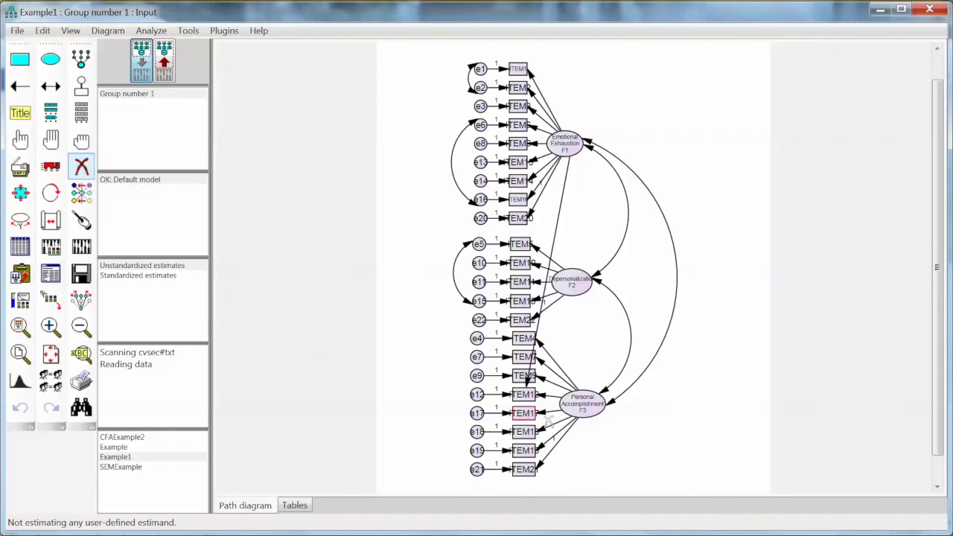
click(521, 394)
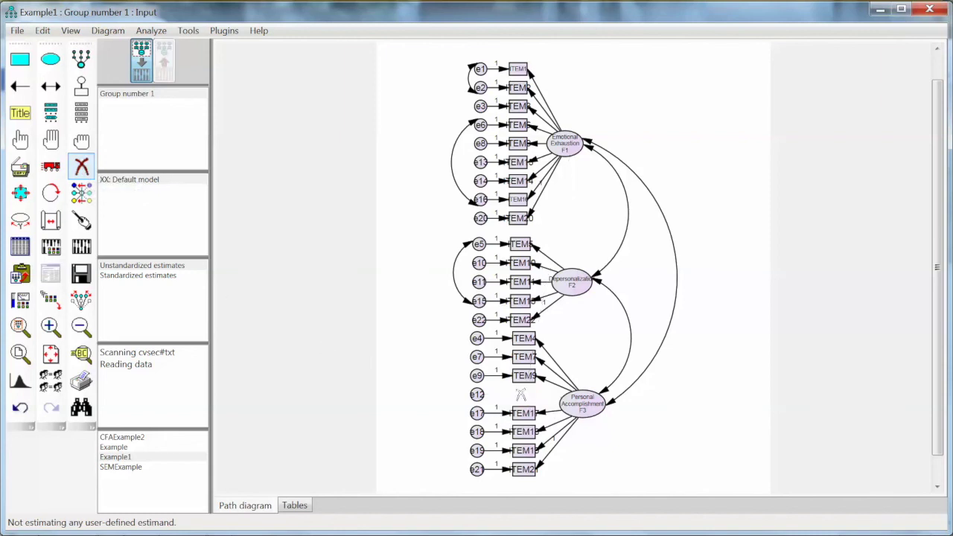
click(477, 395)
click(81, 246)
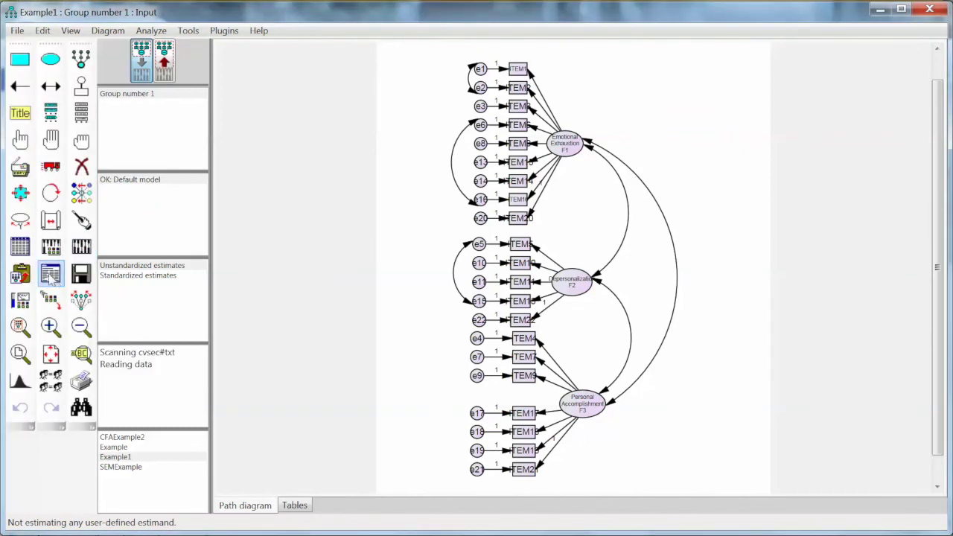
- Examine the fit summary of the model without ITEM12 from CMIN to RMSEA, and review its covariance modification indices
click(50, 274)
click(38, 129)
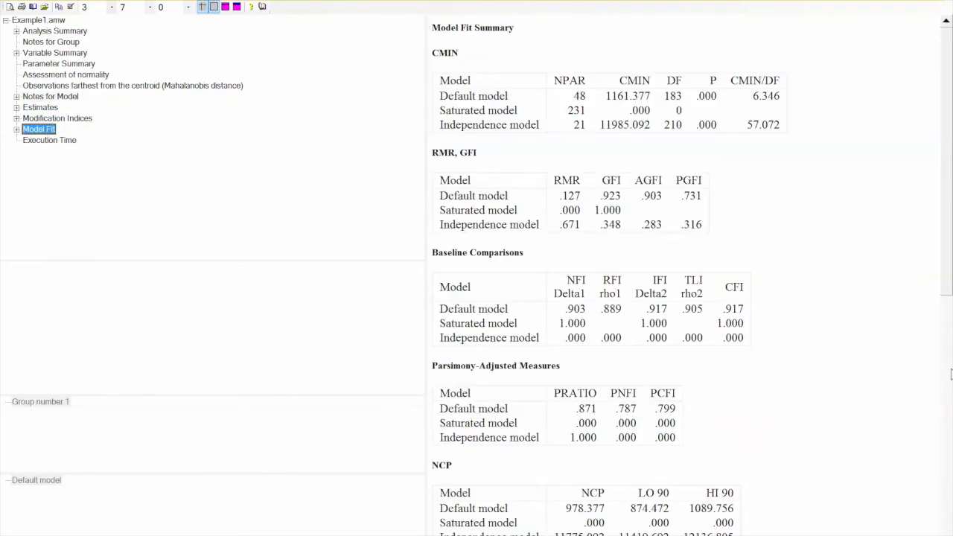
drag(945, 296, 946, 367)
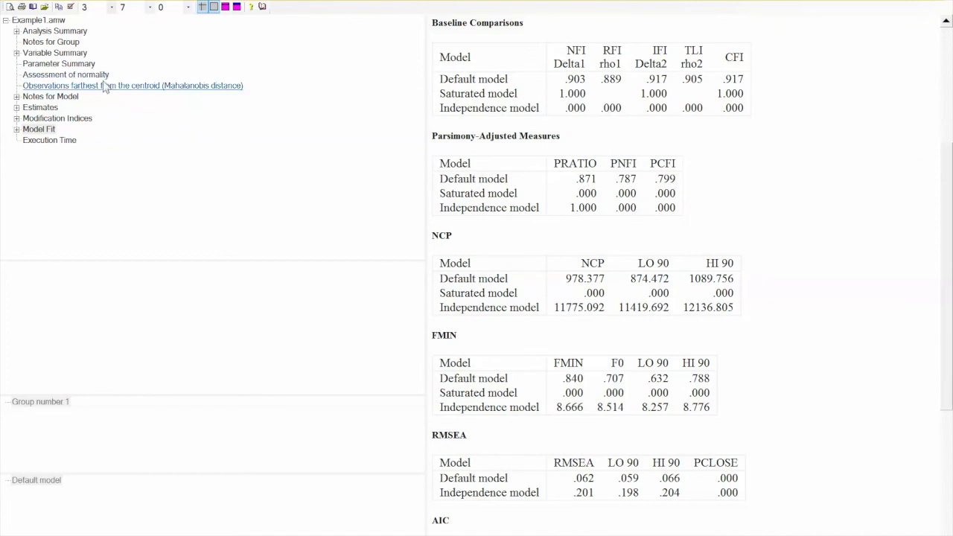
click(58, 120)
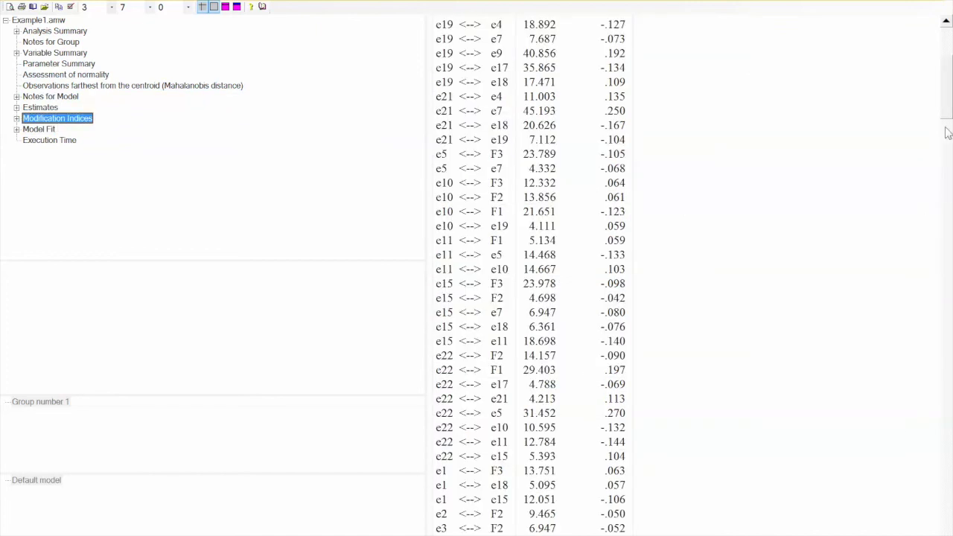